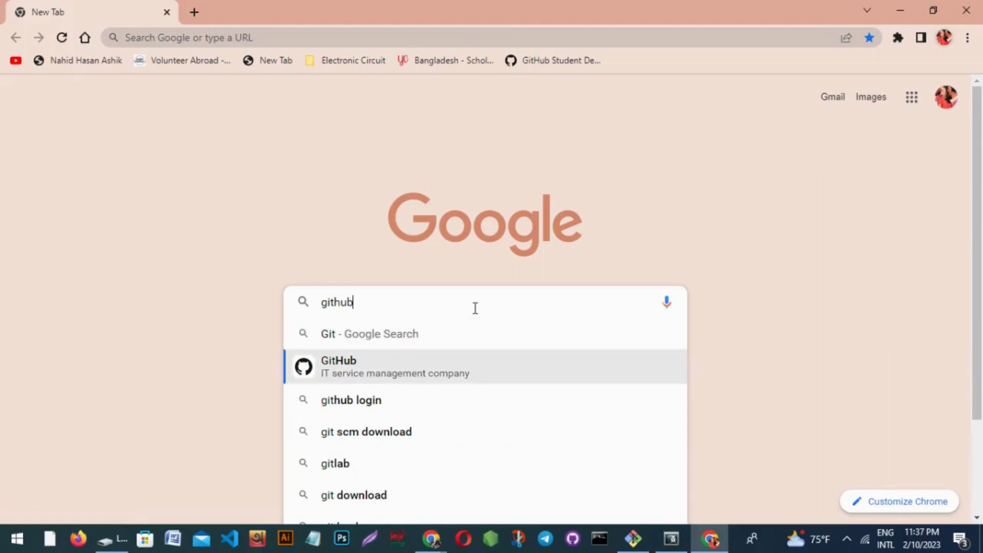
# Search Google for GitHub, open github.com and start the sign-up.
pyautogui.press('Return')
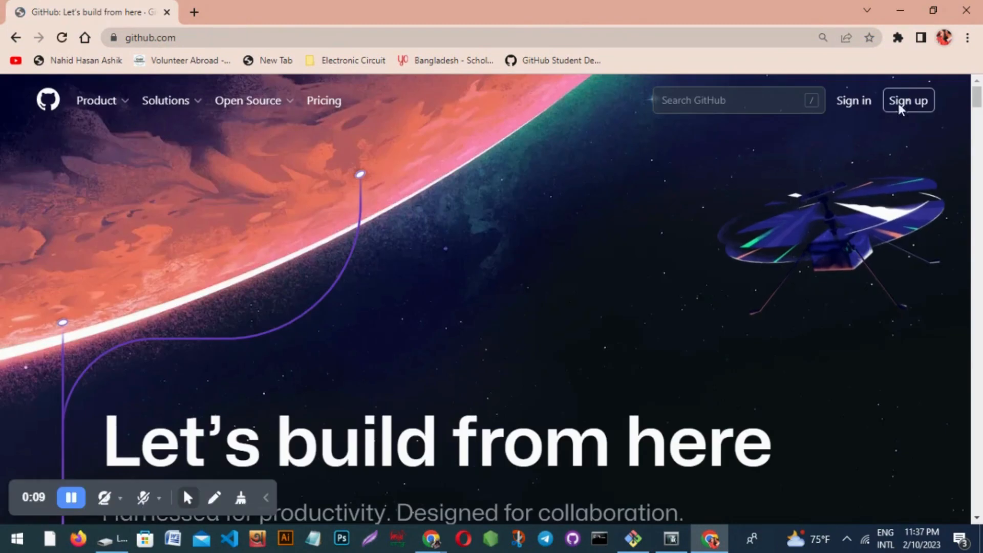
pyautogui.click(909, 104)
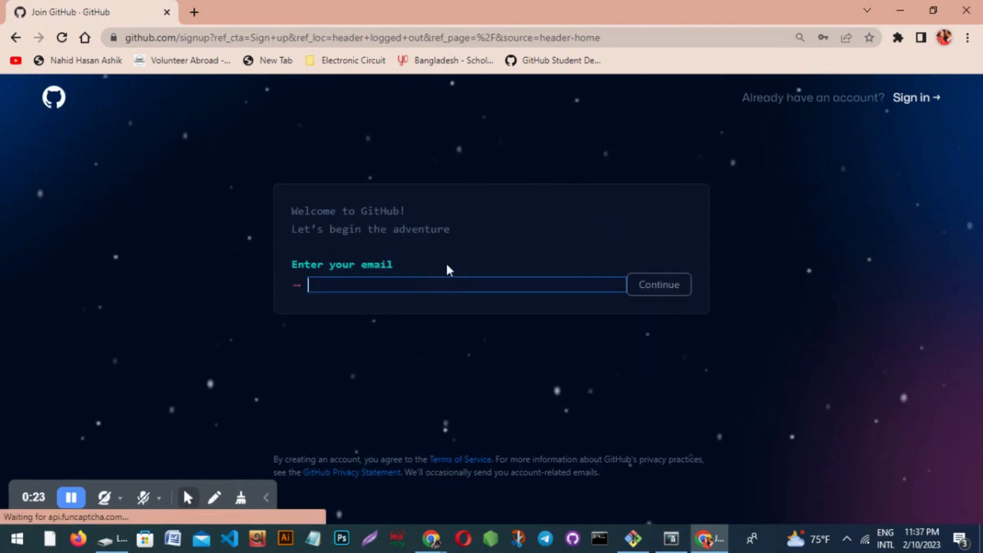
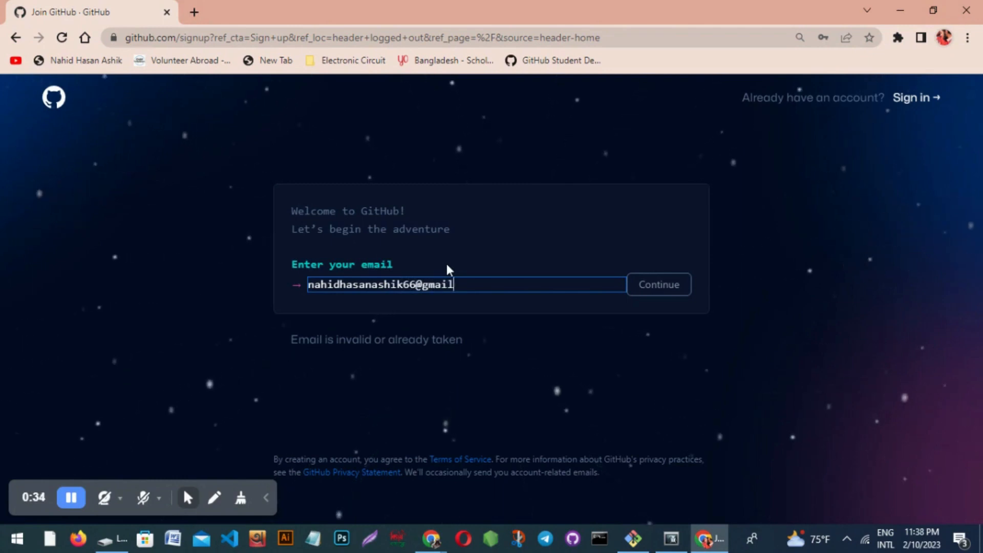
# Enter the account e-mail address, then type a password rated strong.
pyautogui.press('Return')
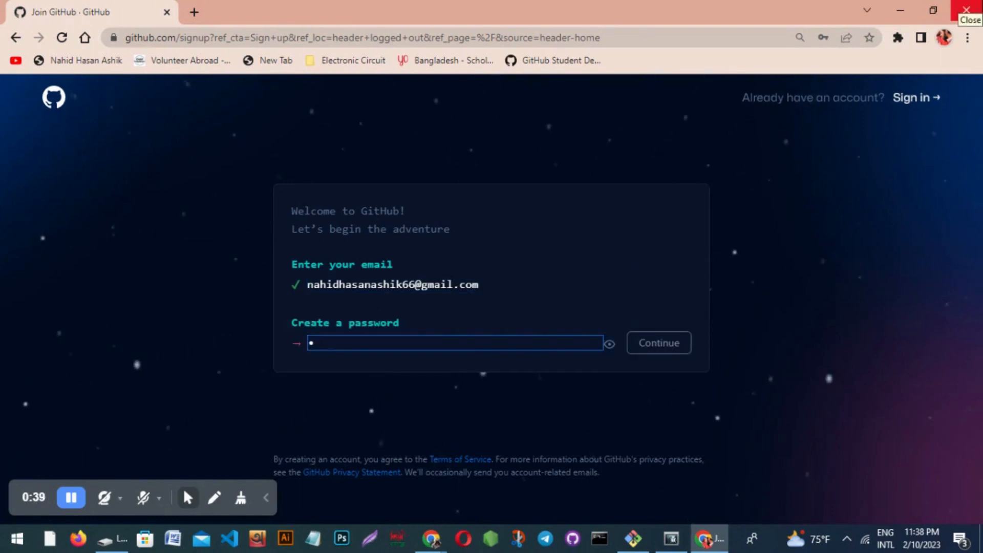
pyautogui.write('•')
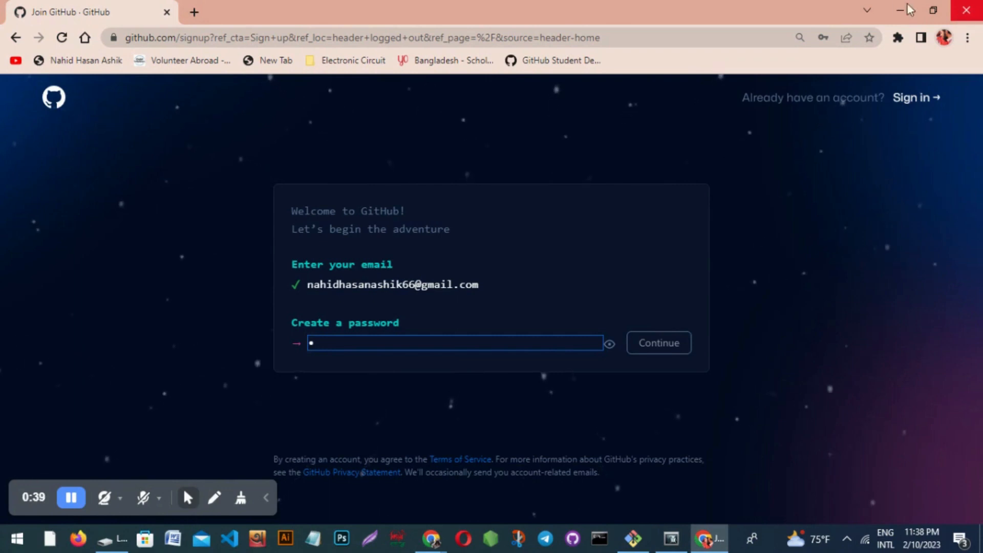
pyautogui.write('•')
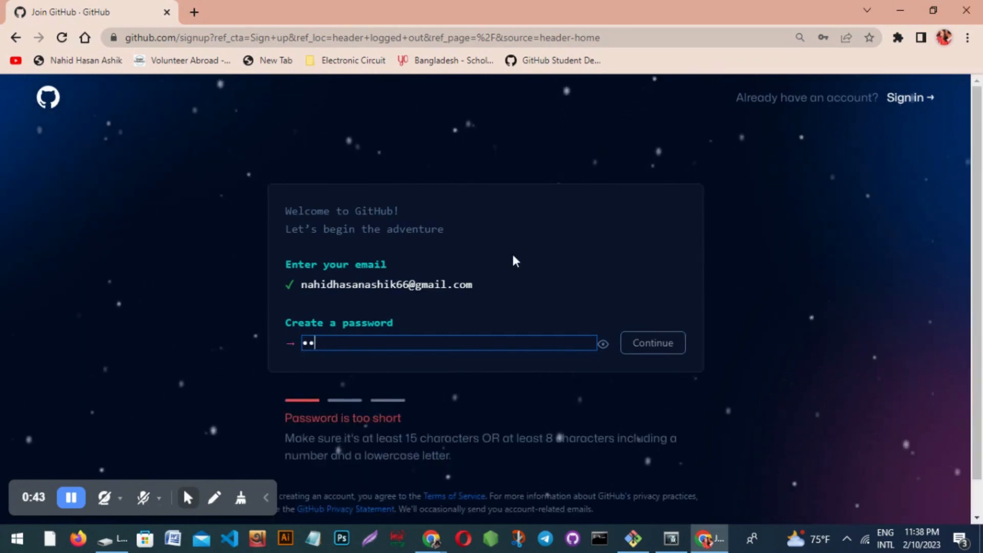
pyautogui.write('•')
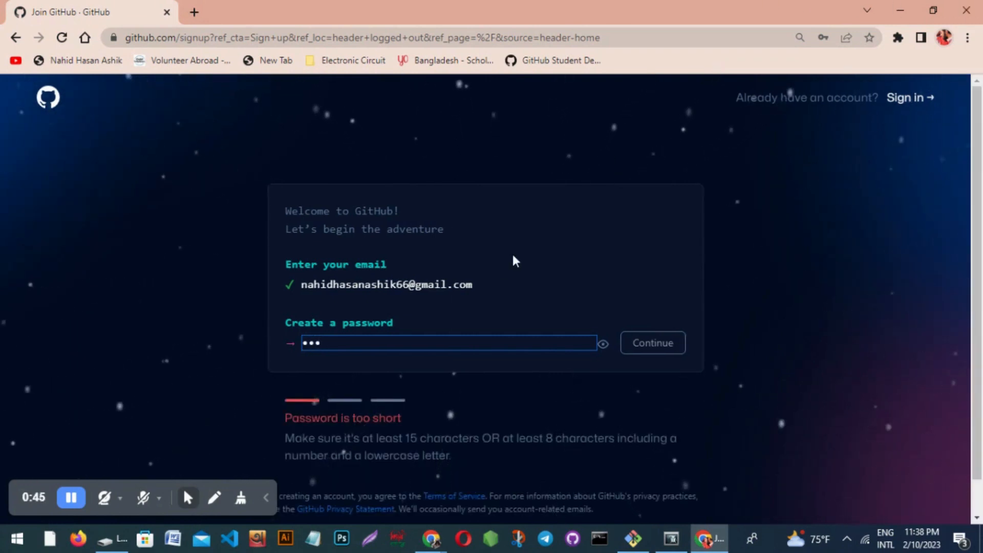
pyautogui.write('••••')
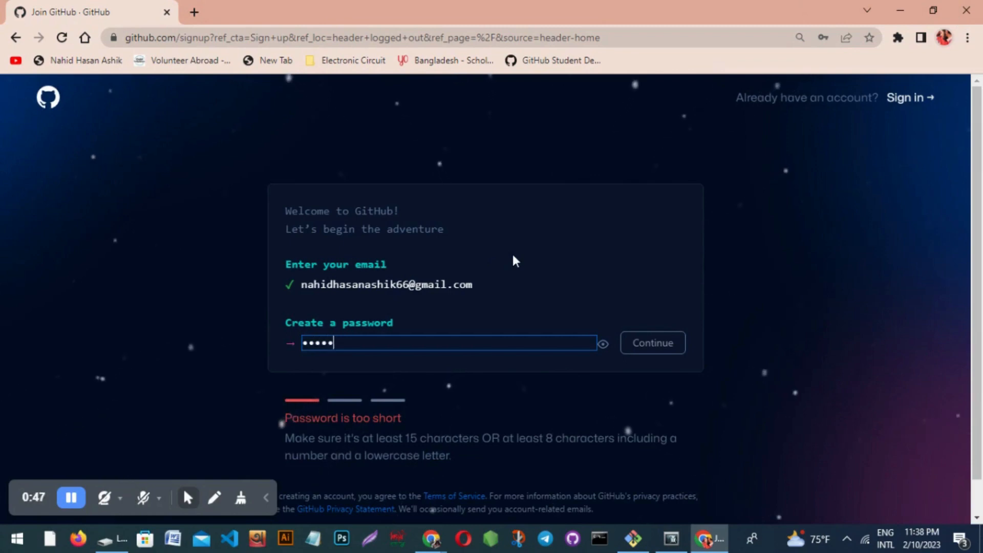
pyautogui.write('••••')
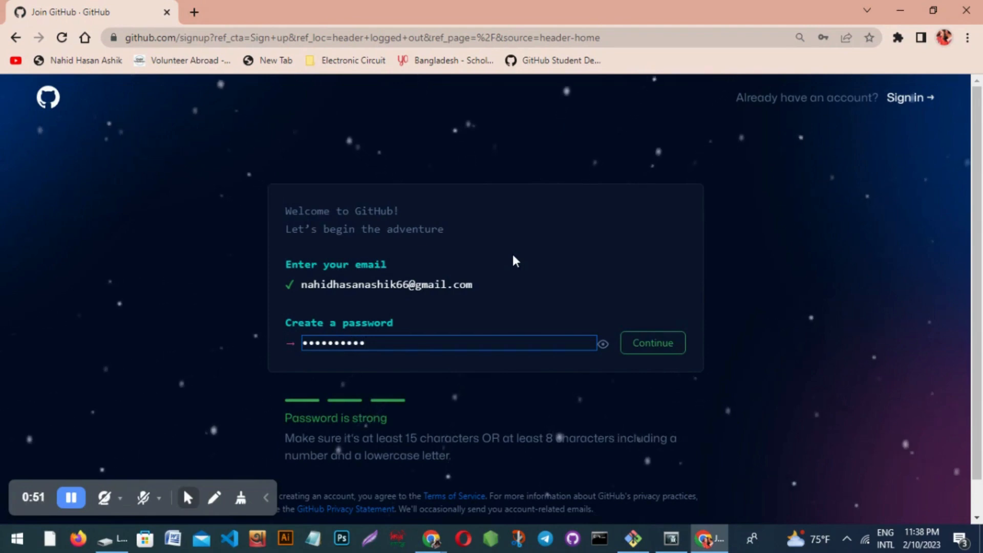
pyautogui.press('Return')
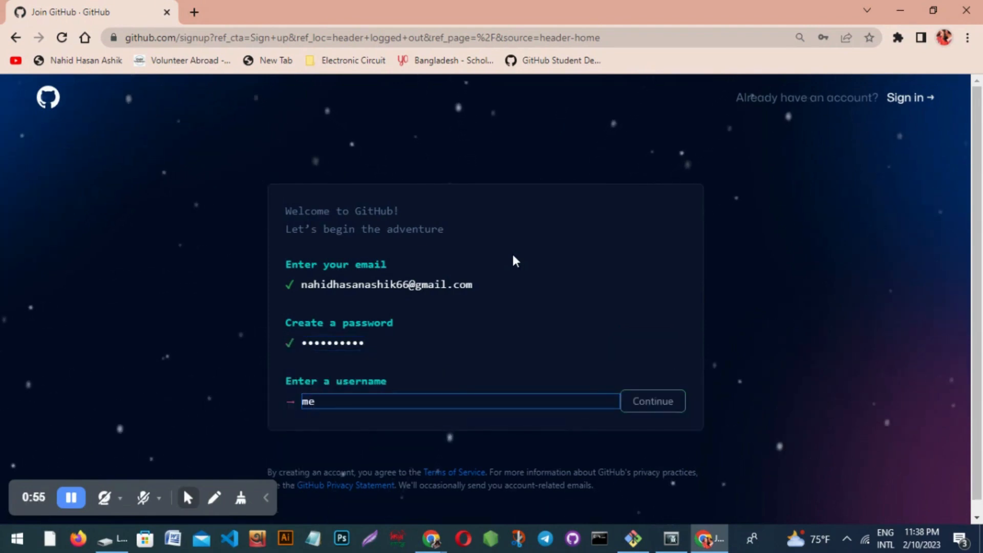
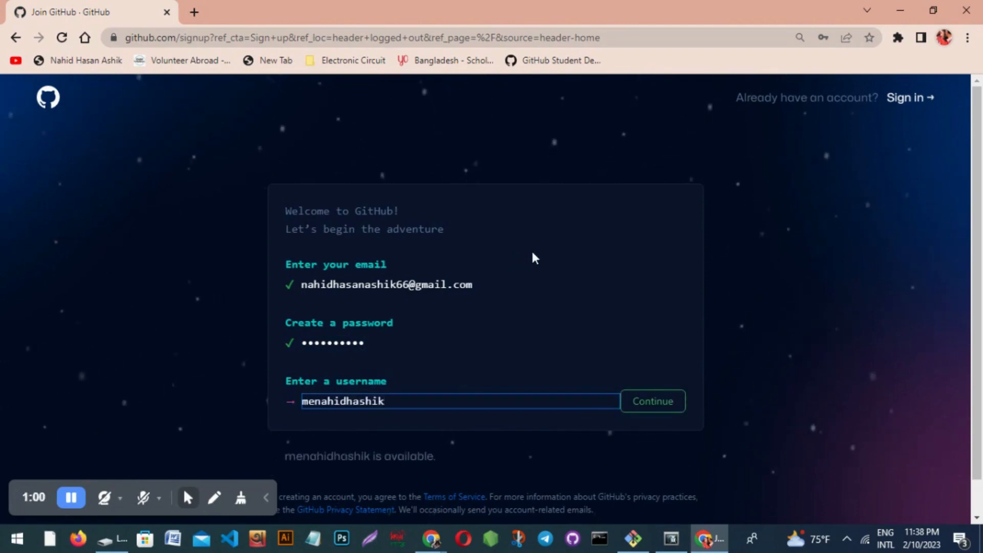
# Choose an available username and answer 'y' to receiving product update e-mails.
pyautogui.press('Return')
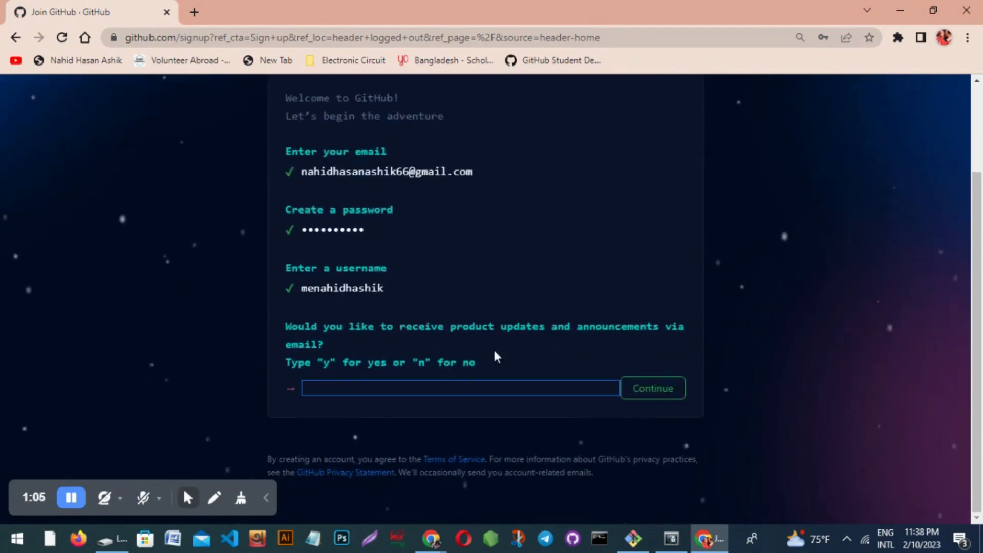
pyautogui.click(461, 387)
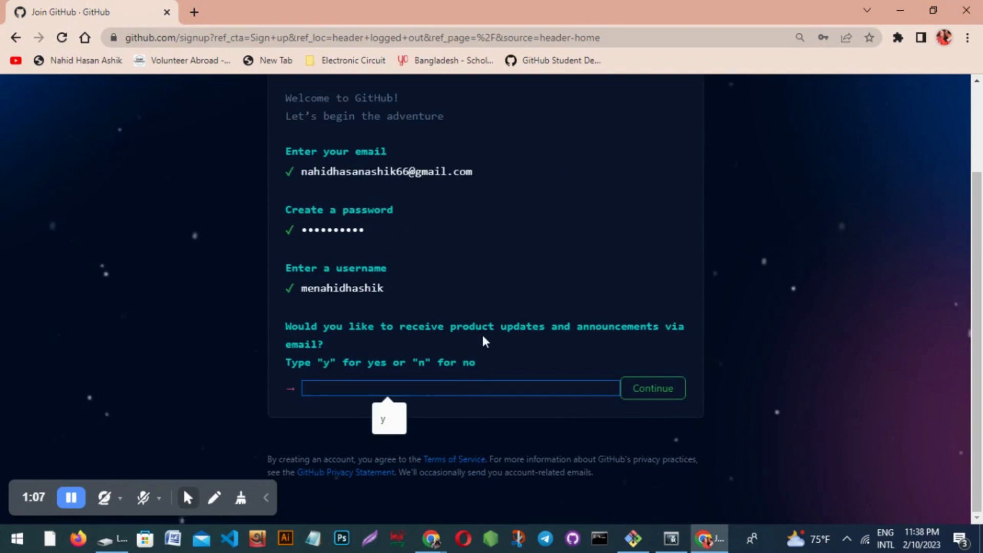
pyautogui.write('y')
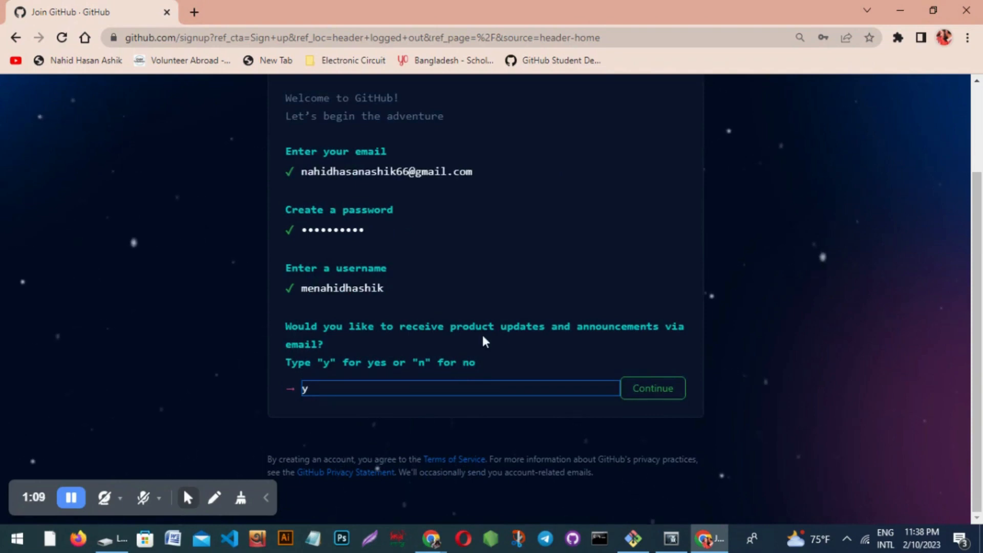
pyautogui.click(652, 389)
# Solve the verification puzzle by picking the identical-object tiles, then create the account.
pyautogui.scroll(-3, 425, 333)
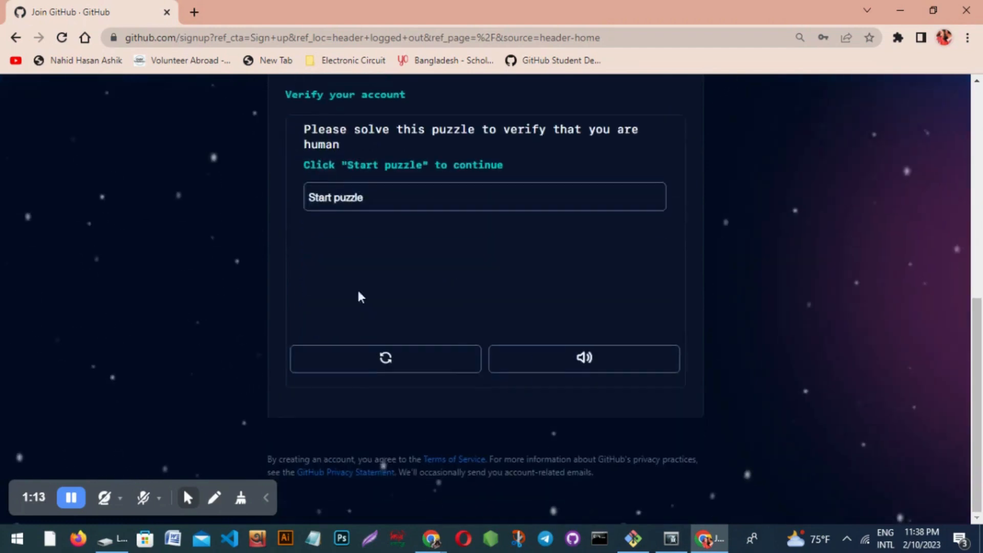
pyautogui.click(345, 207)
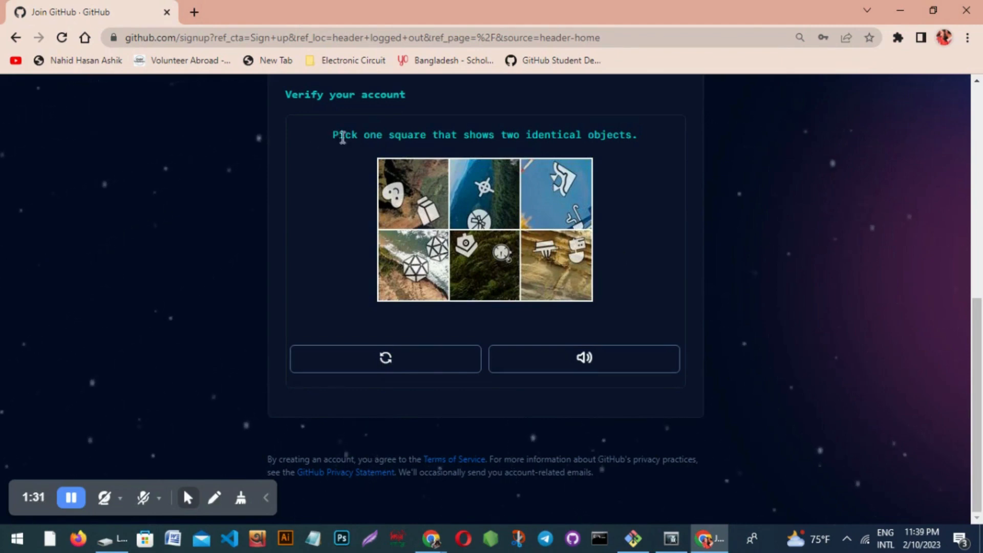
pyautogui.moveTo(333, 135); pyautogui.dragTo(636, 133)
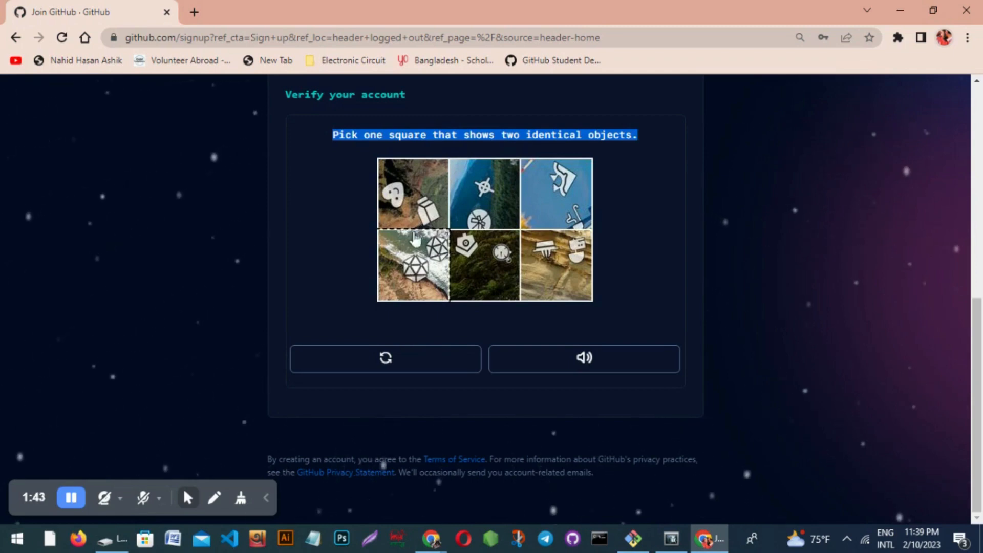
pyautogui.click(430, 286)
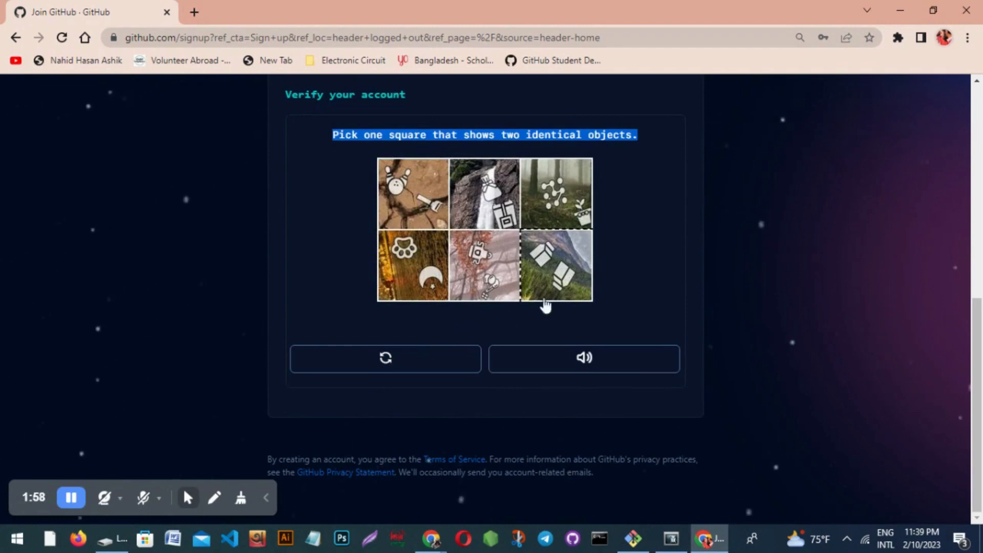
pyautogui.click(563, 279)
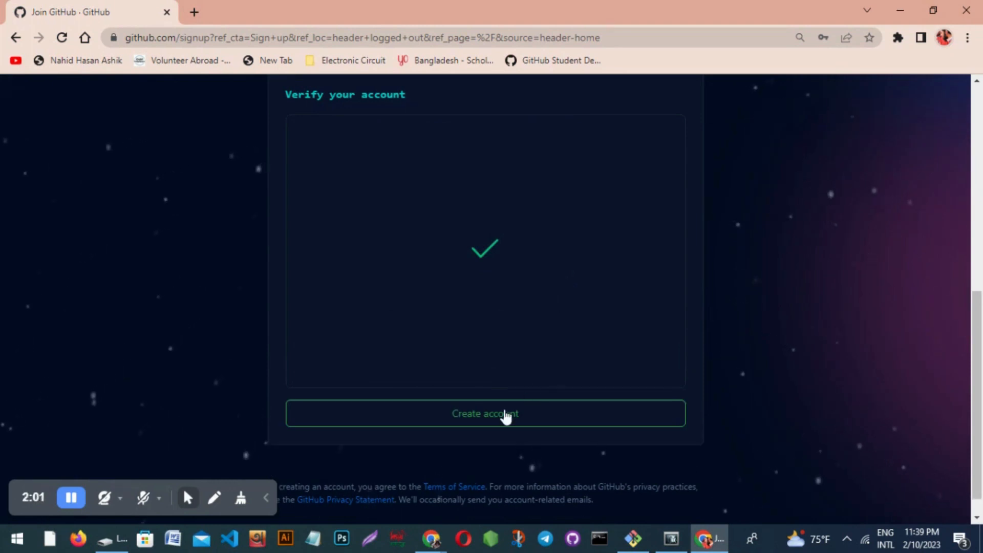
pyautogui.click(506, 415)
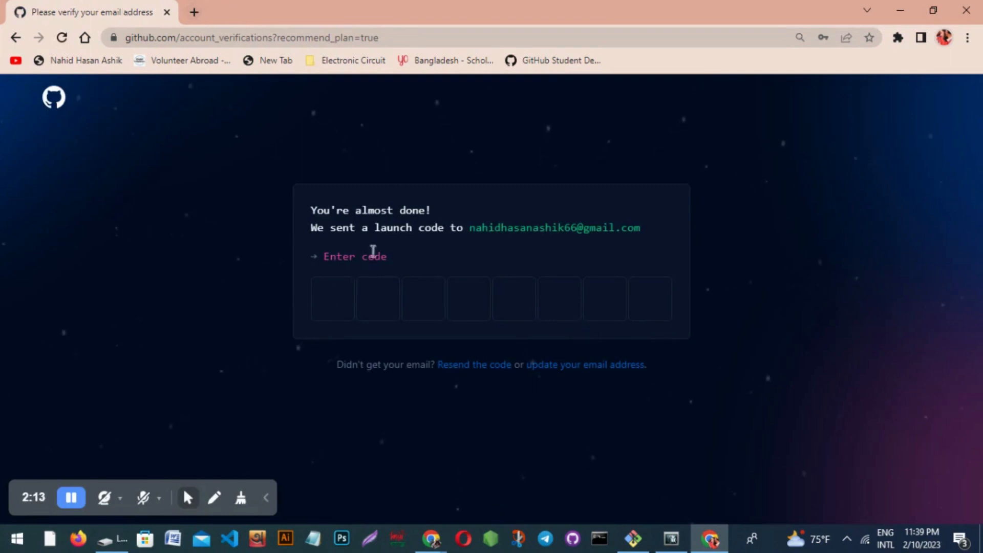
# Select the e-mail address shown on the launch-code page and open a new tab.
pyautogui.moveTo(469, 230); pyautogui.dragTo(663, 230)
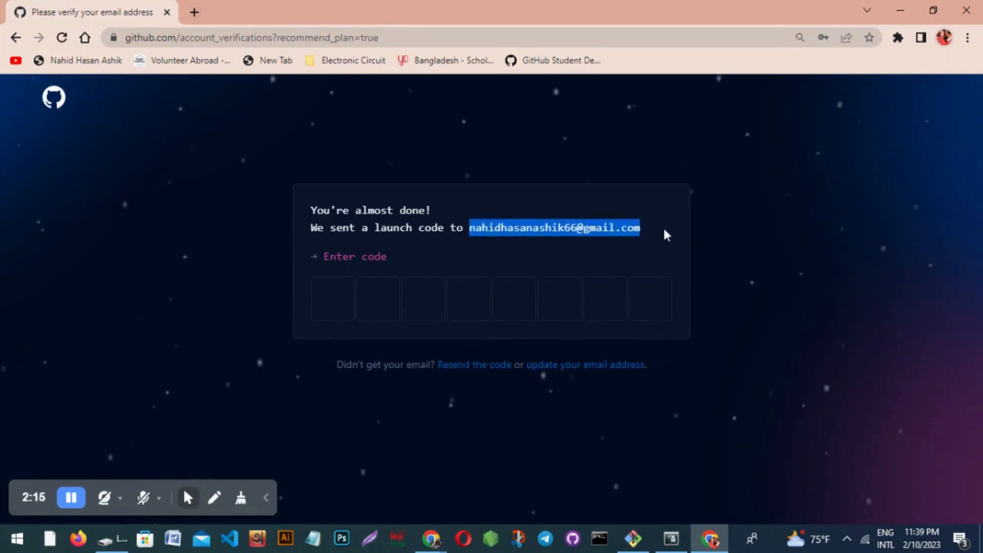
pyautogui.click(194, 11)
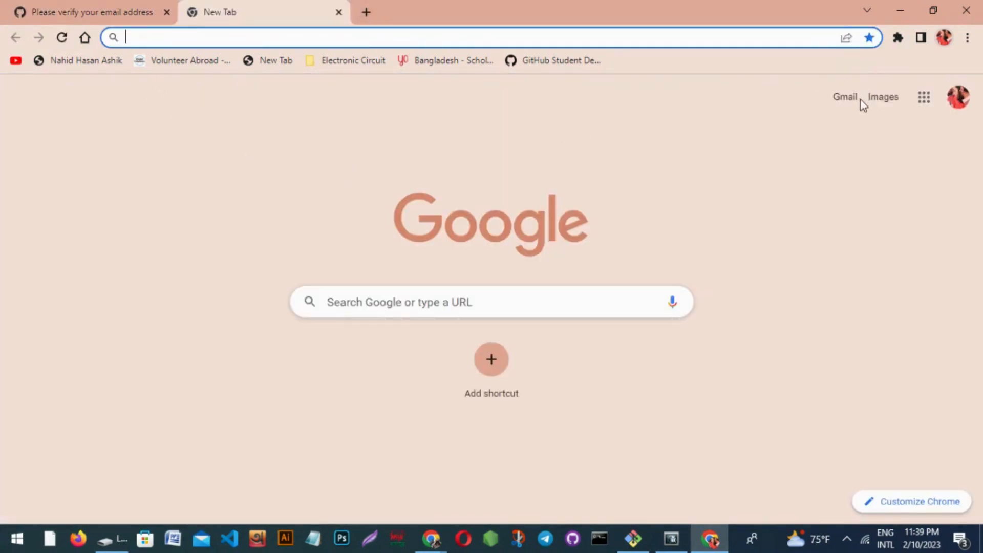
# Open the 'Your GitHub launch code' e-mail in Gmail and copy its code.
pyautogui.click(847, 100)
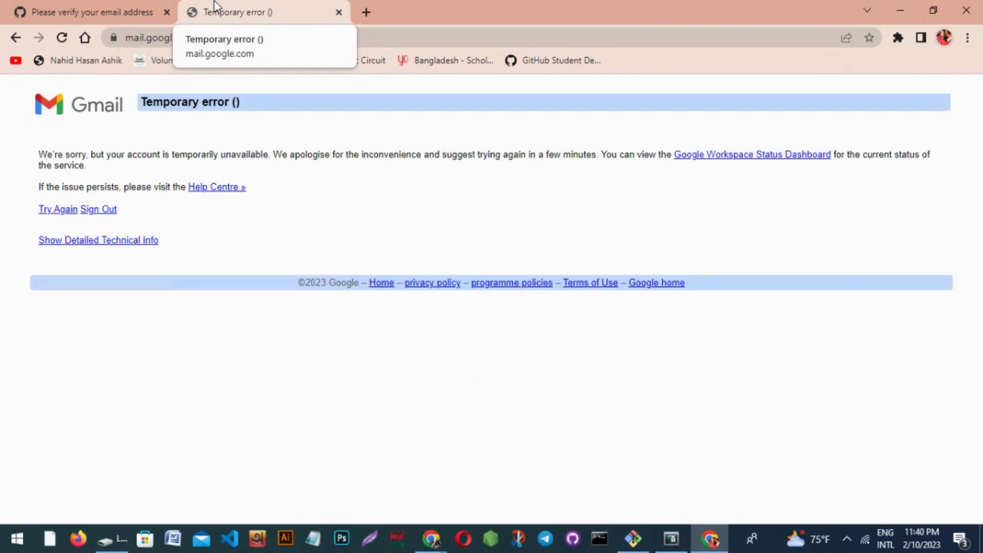
pyautogui.click(62, 37)
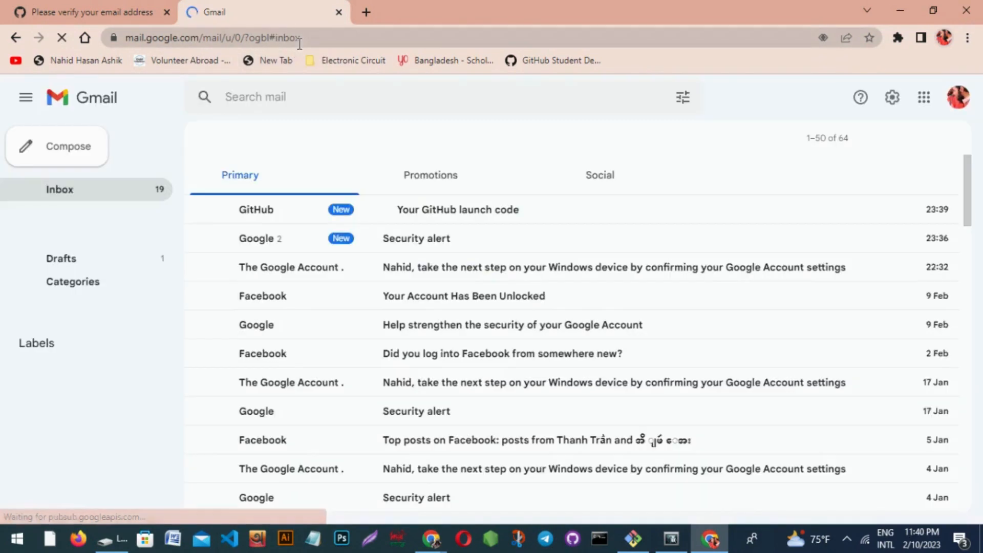
pyautogui.click(458, 213)
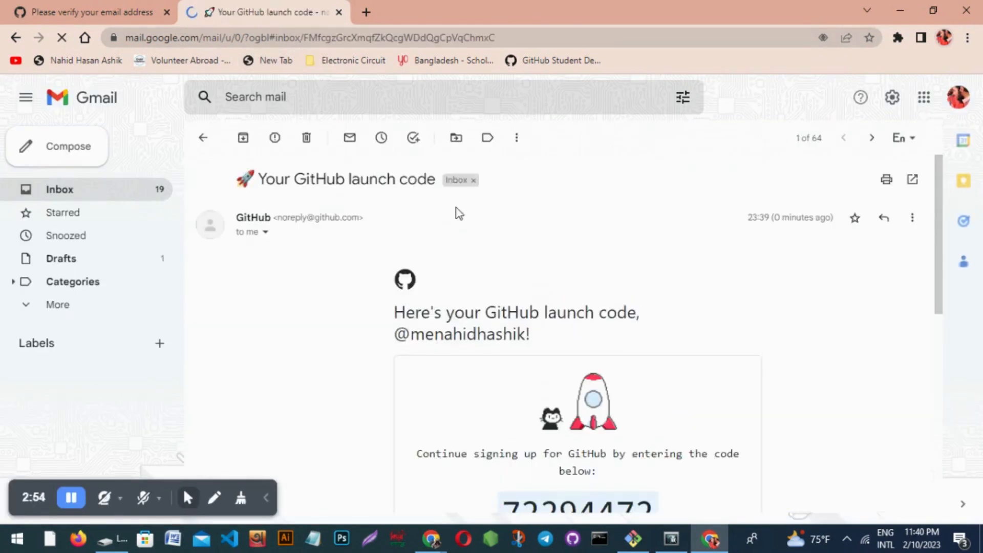
pyautogui.scroll(-1, 643, 315)
pyautogui.doubleClick(601, 439)
pyautogui.click(601, 439)
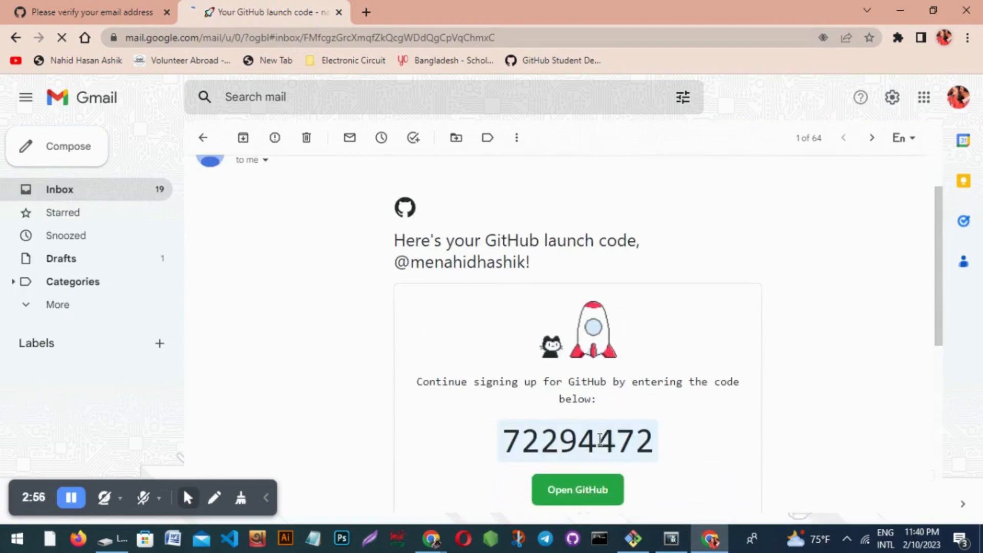
pyautogui.doubleClick(600, 439)
pyautogui.hotkey('ctrl', 'c')
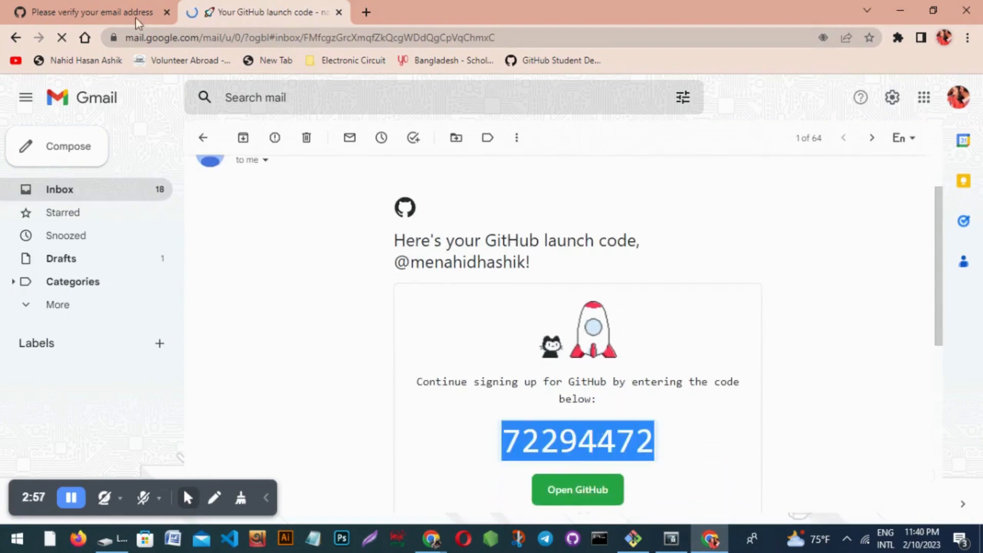
pyautogui.click(116, 7)
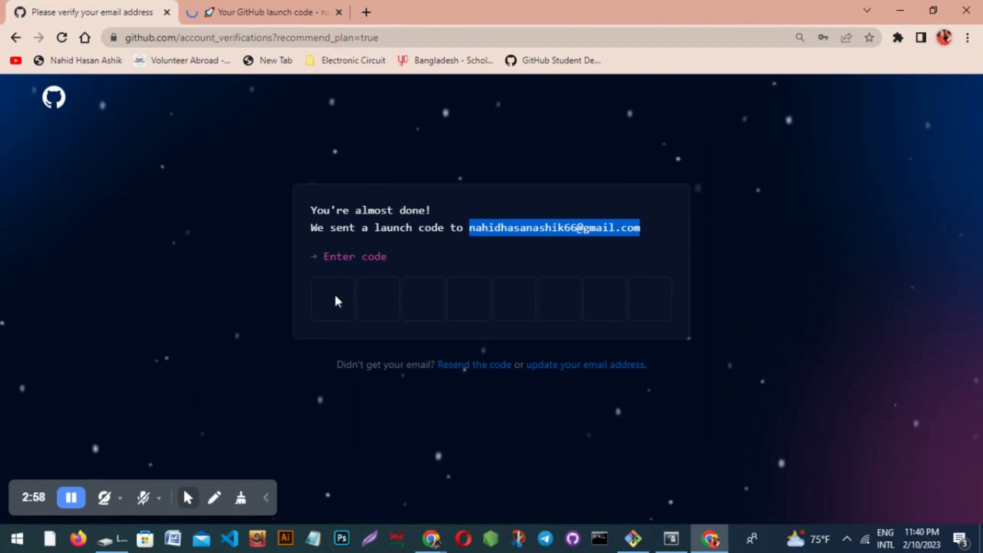
# Paste the launch code, then answer 'Just me' for team size and 'Student' for role.
pyautogui.click(334, 298)
pyautogui.hotkey('ctrl', 'v')
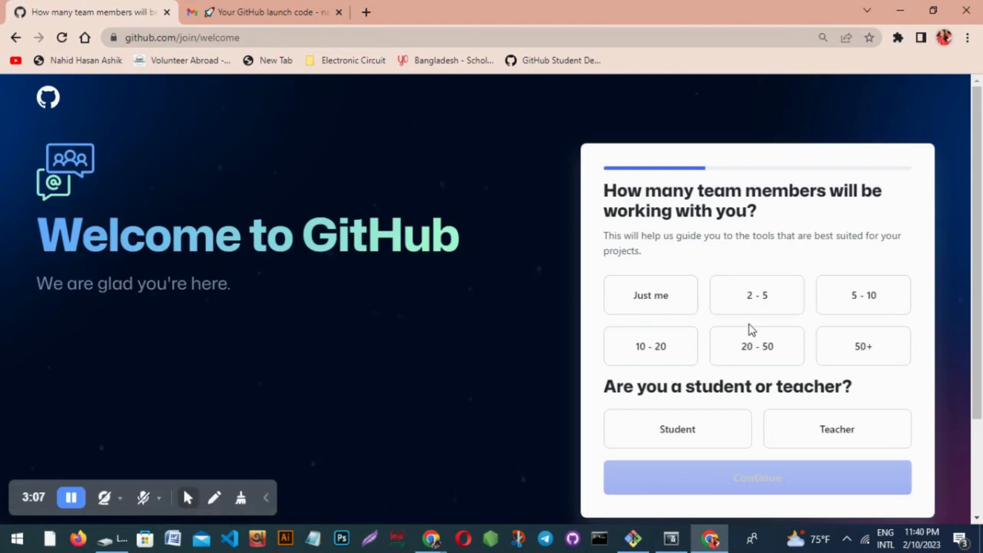
pyautogui.click(701, 434)
pyautogui.scroll(-2, 840, 412)
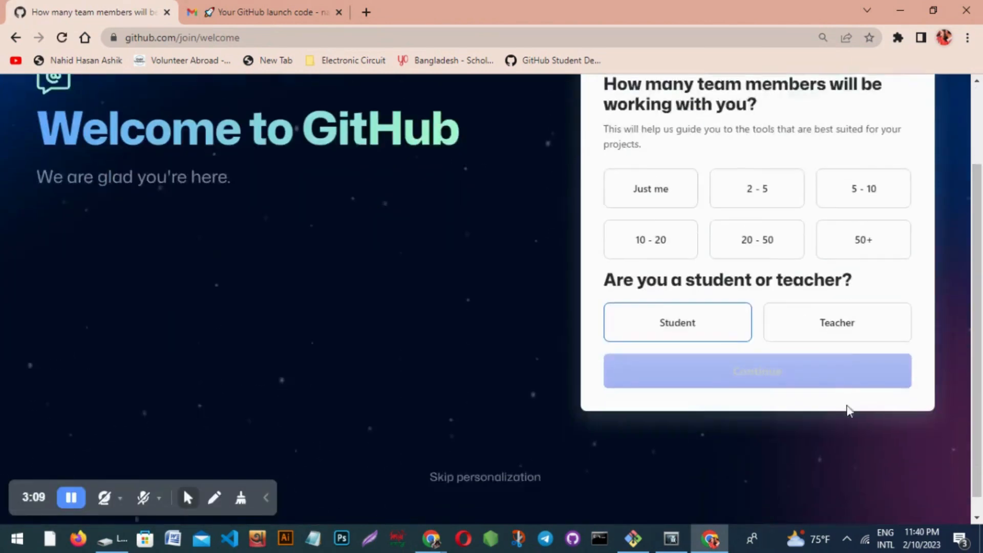
pyautogui.click(700, 313)
pyautogui.scroll(1, 699, 308)
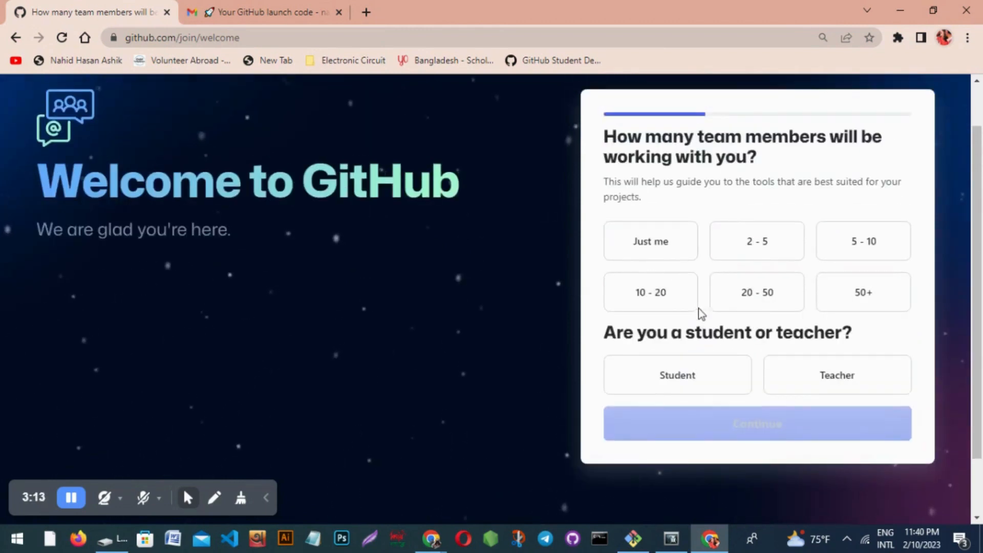
pyautogui.click(654, 248)
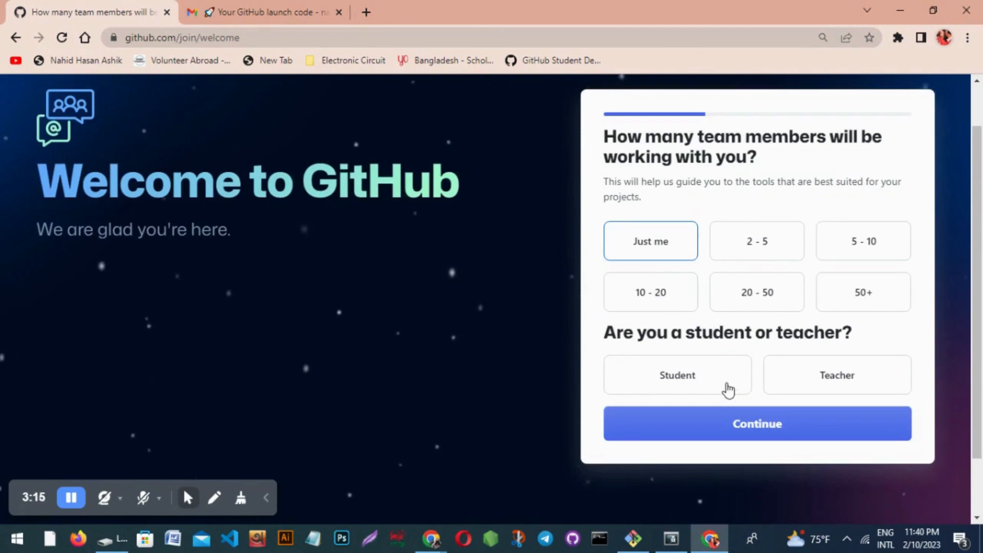
pyautogui.click(729, 389)
pyautogui.click(909, 421)
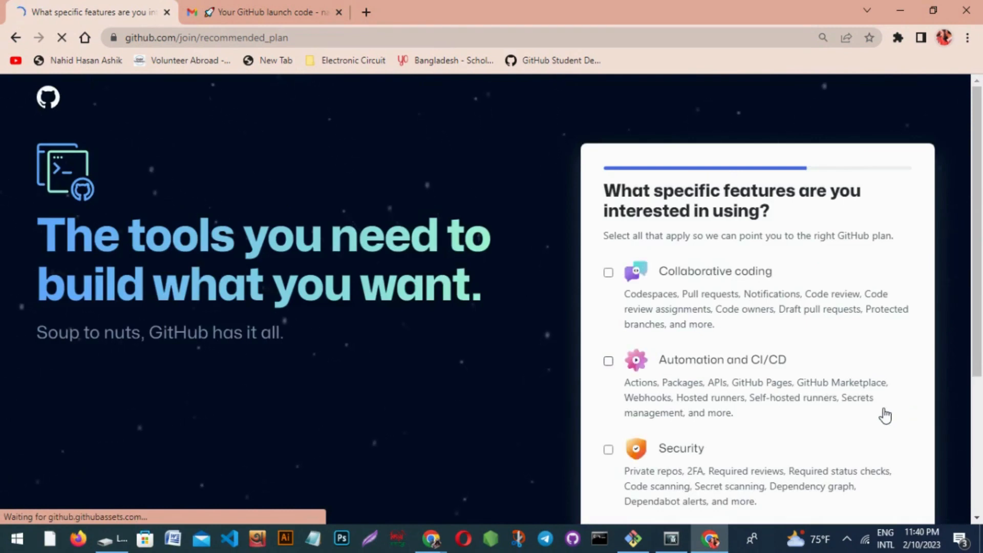
# Tick Collaborative coding, Automation and CI/CD, Community and Team Administration as interests.
pyautogui.scroll(-4, 886, 416)
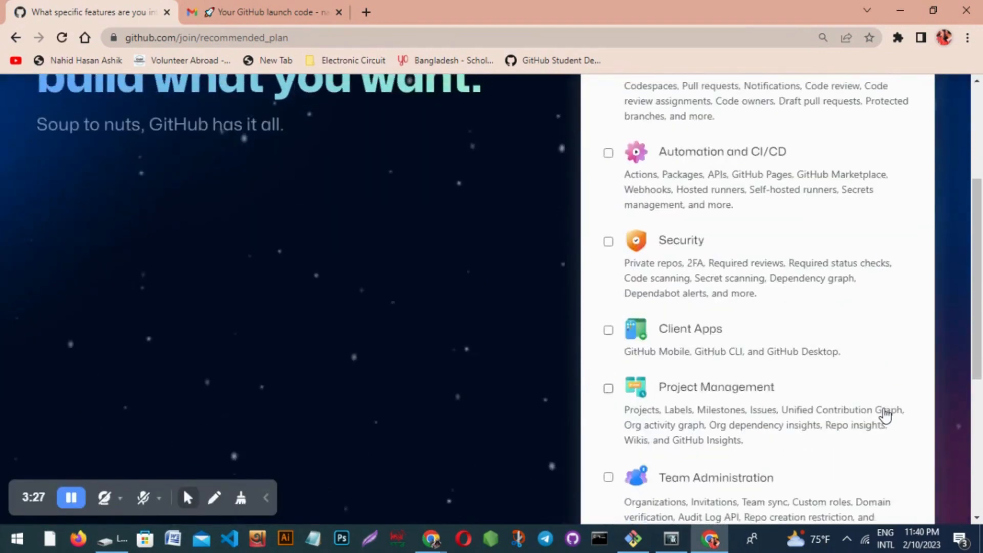
pyautogui.scroll(4, 883, 413)
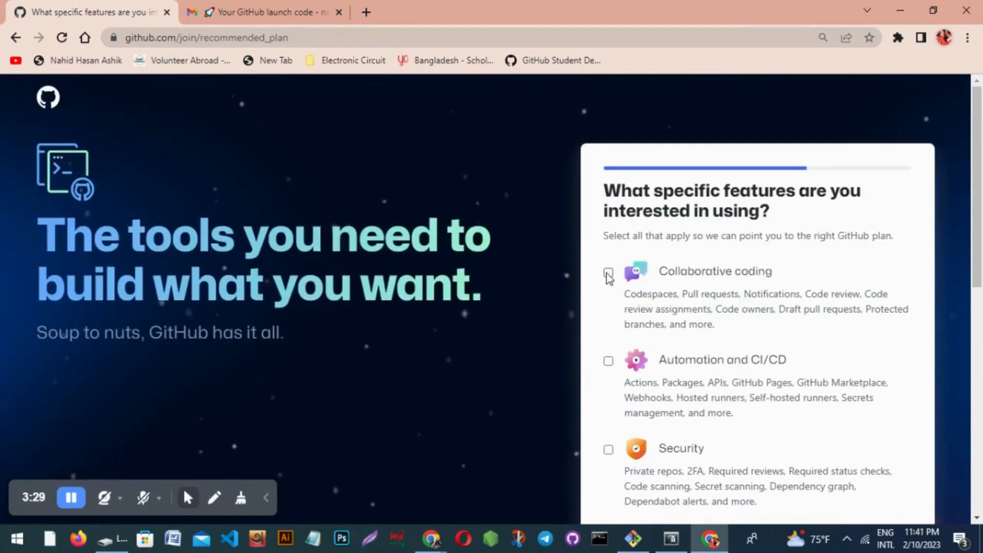
pyautogui.click(608, 273)
pyautogui.click(609, 361)
pyautogui.scroll(-3, 609, 361)
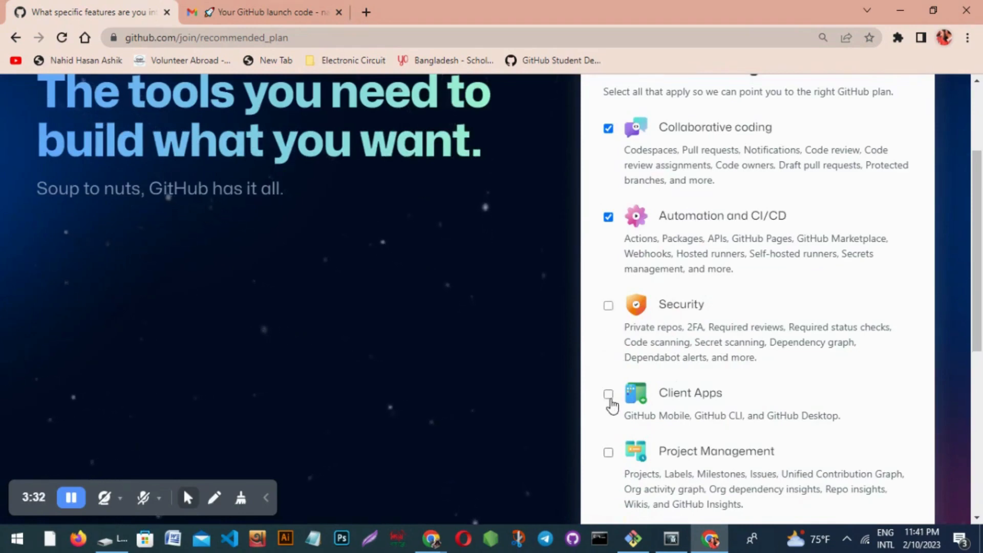
pyautogui.click(609, 306)
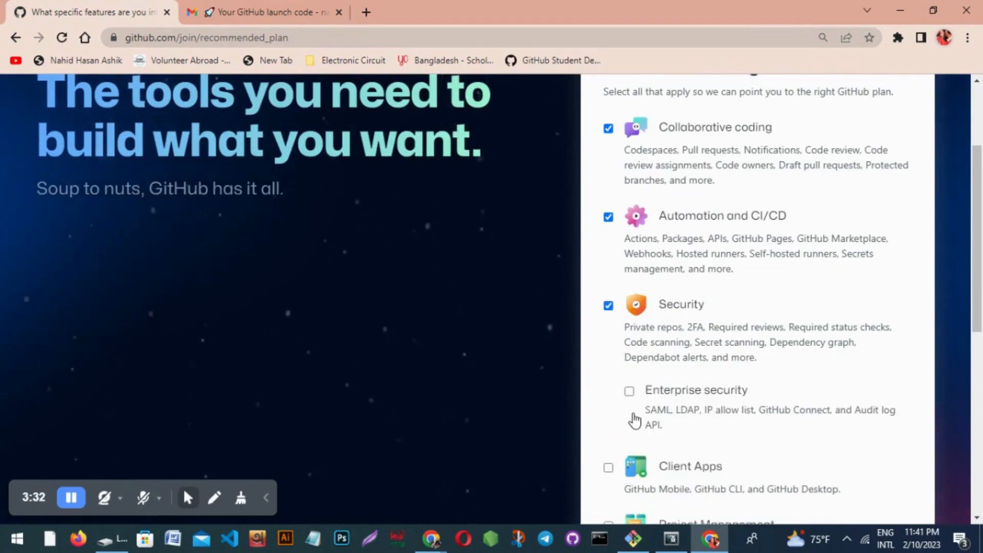
pyautogui.scroll(-1, 636, 419)
pyautogui.scroll(-6, 629, 418)
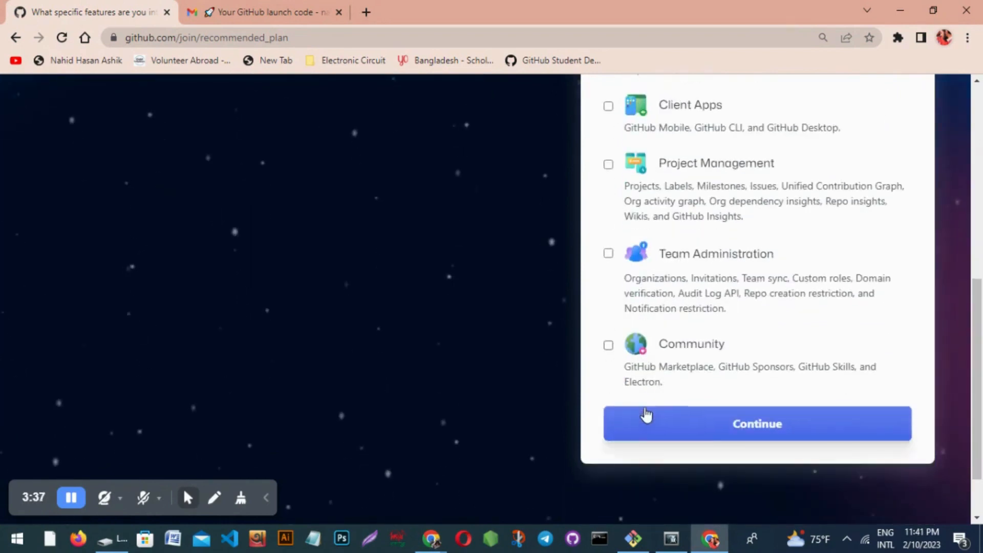
pyautogui.click(609, 346)
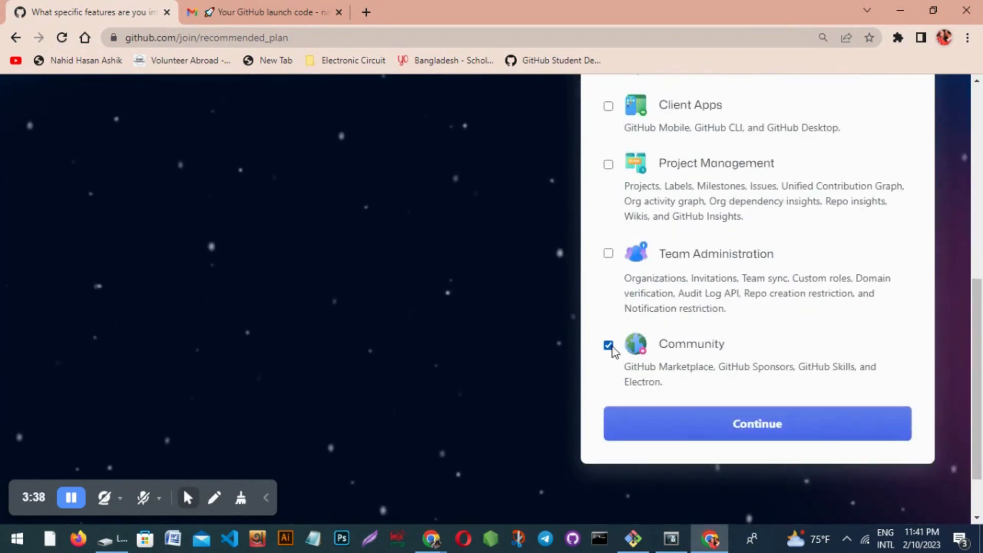
pyautogui.click(609, 253)
# Add Project Management and Client Apps, clear Security, and submit the feature choices.
pyautogui.scroll(3, 620, 274)
pyautogui.click(608, 308)
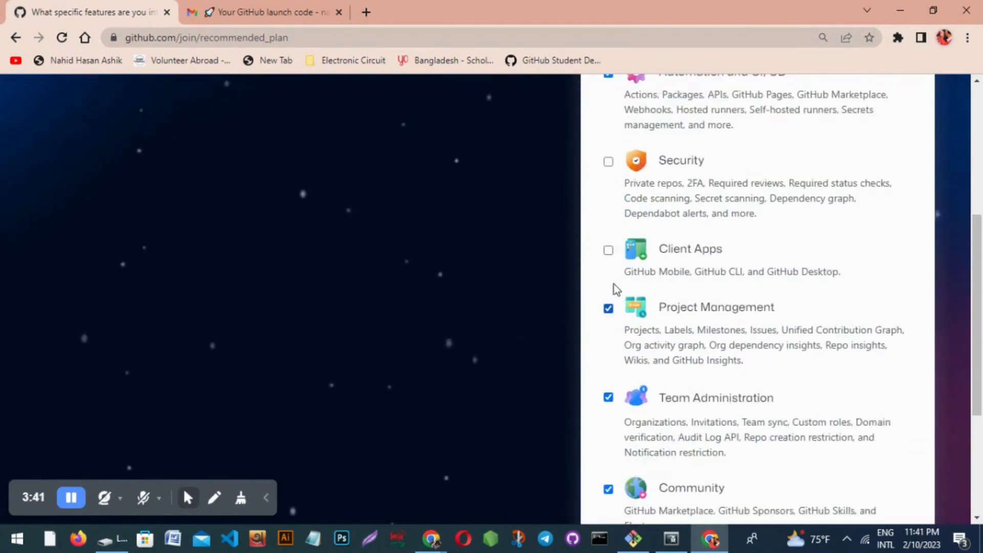
pyautogui.click(609, 250)
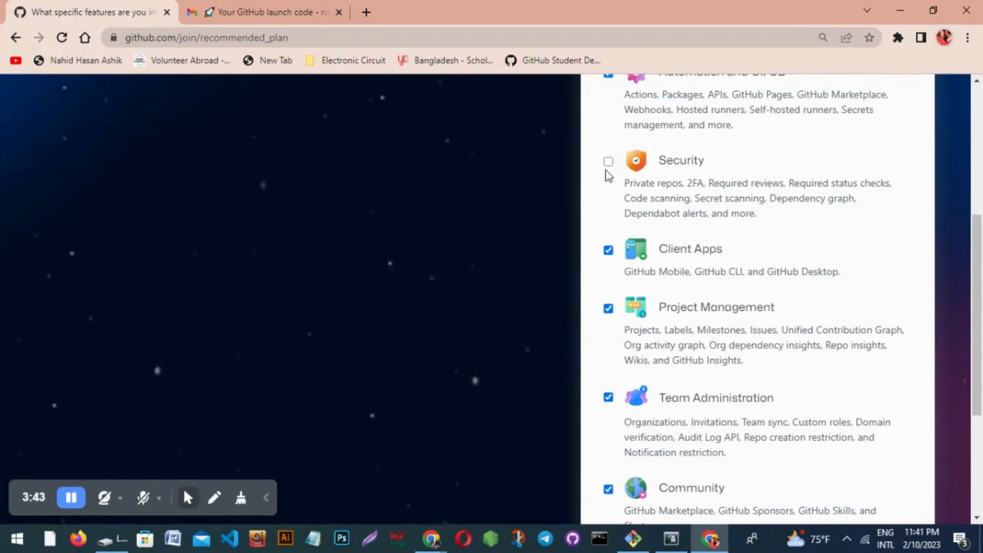
pyautogui.click(609, 161)
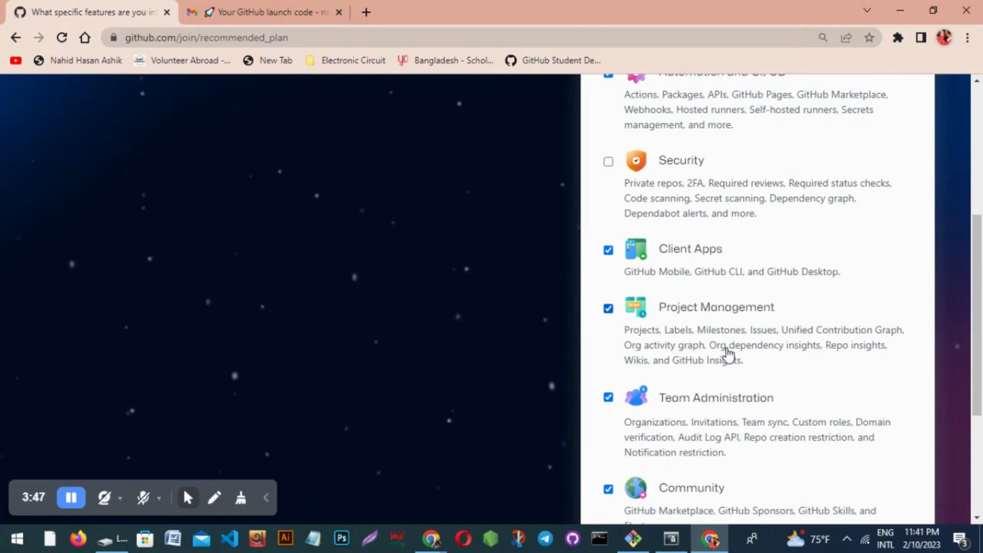
pyautogui.scroll(5, 727, 352)
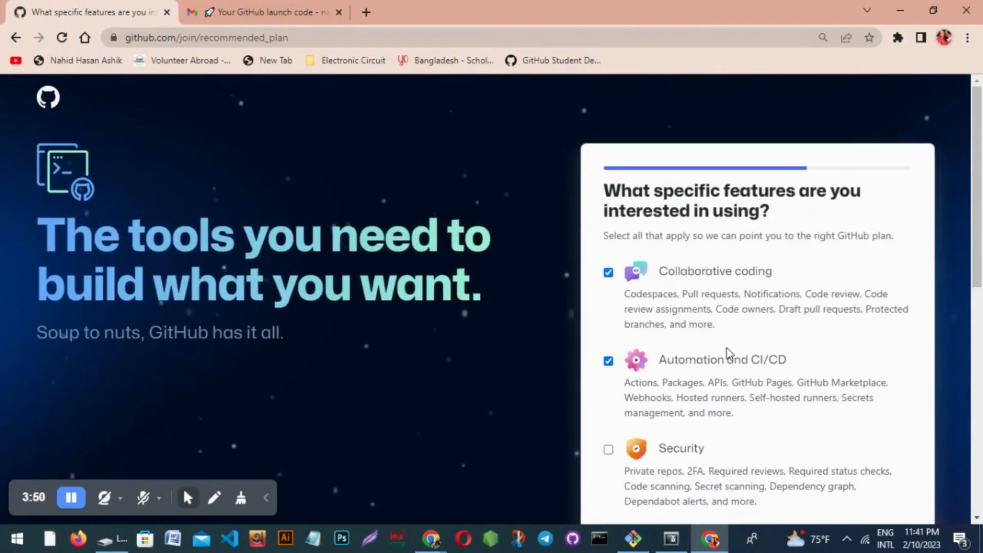
pyautogui.scroll(-1, 730, 353)
pyautogui.scroll(-8, 728, 353)
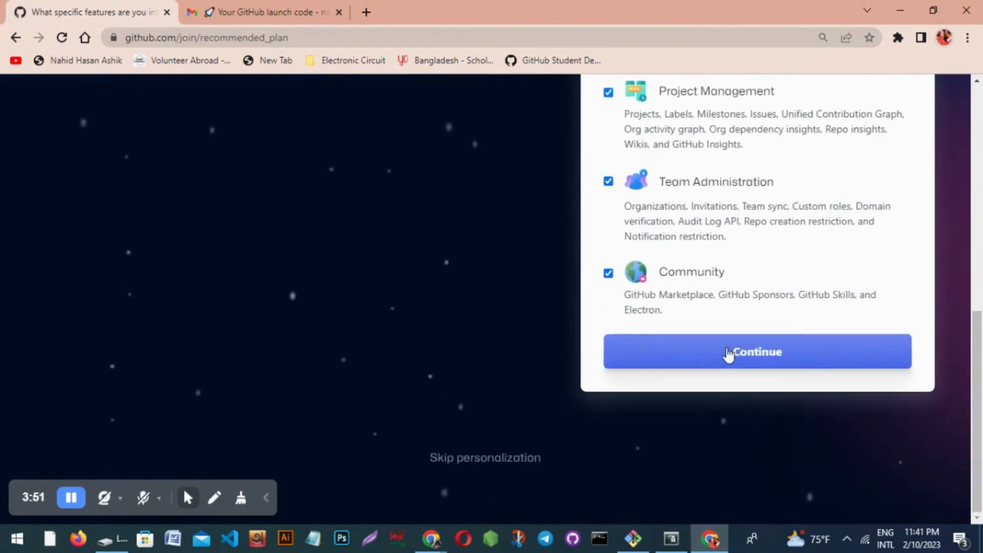
pyautogui.click(799, 358)
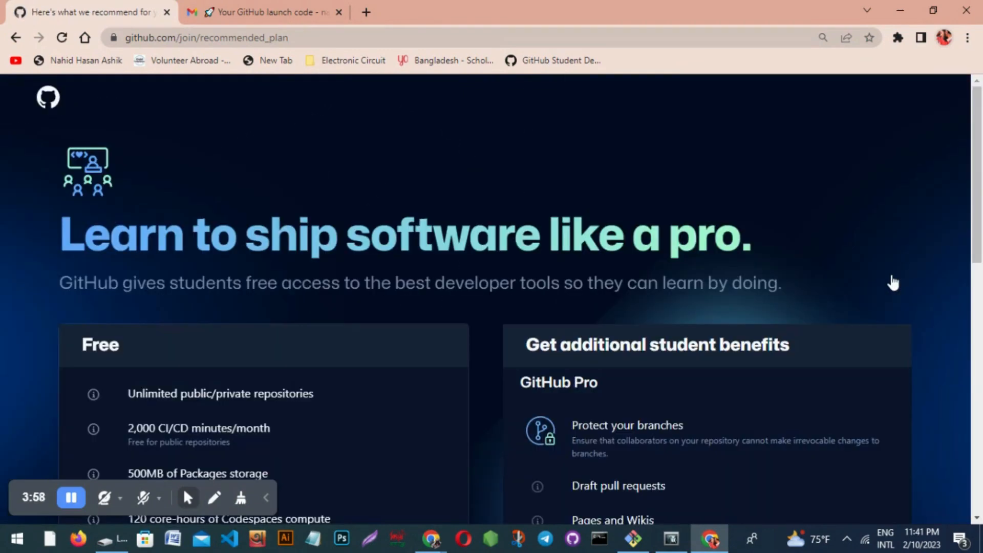
# Review the plan comparison and continue with the free plan.
pyautogui.scroll(-1, 894, 282)
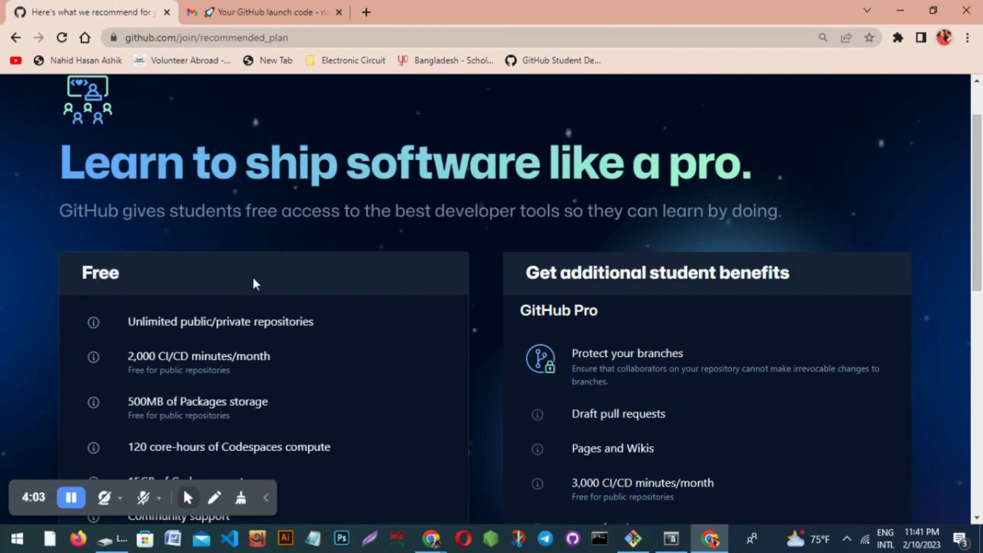
pyautogui.scroll(-2, 256, 284)
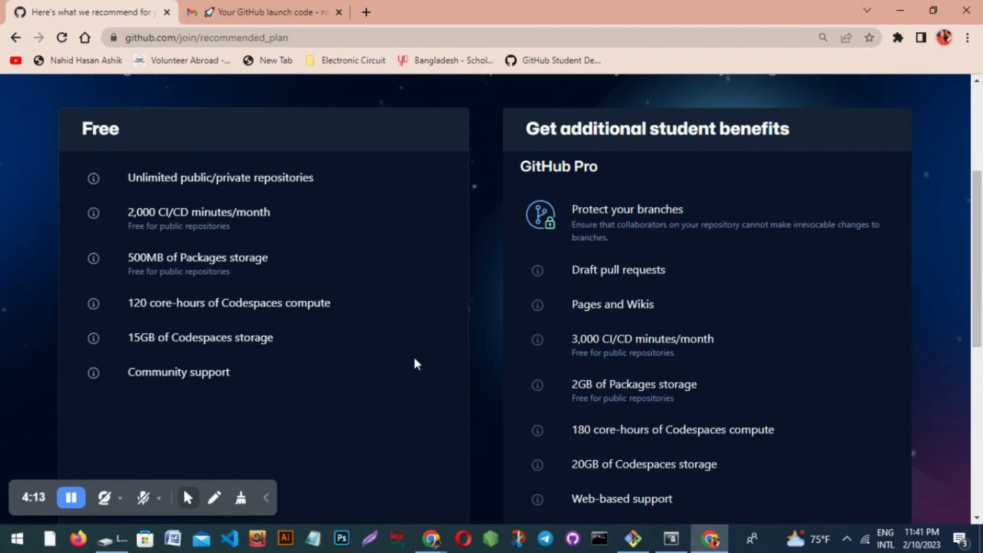
pyautogui.scroll(-8, 415, 359)
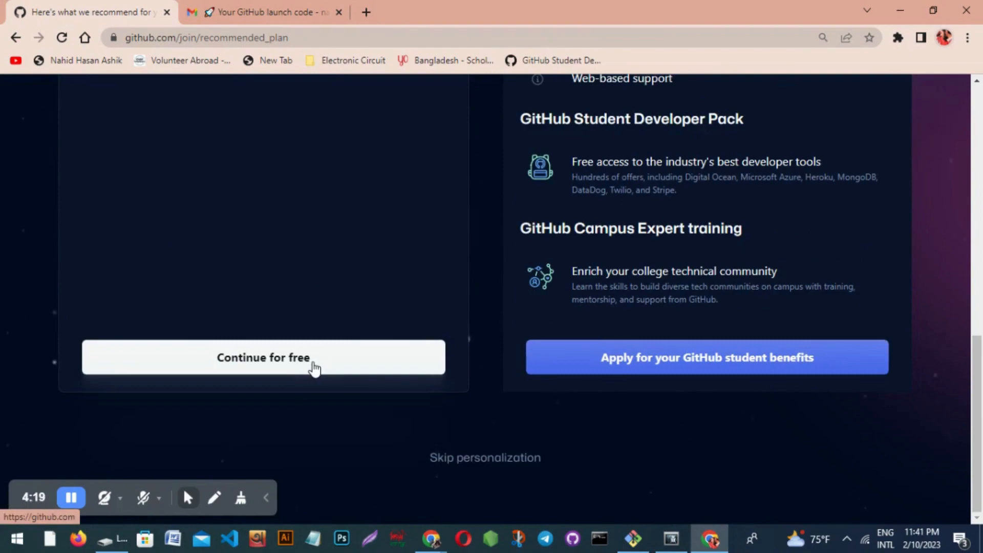
pyautogui.click(314, 369)
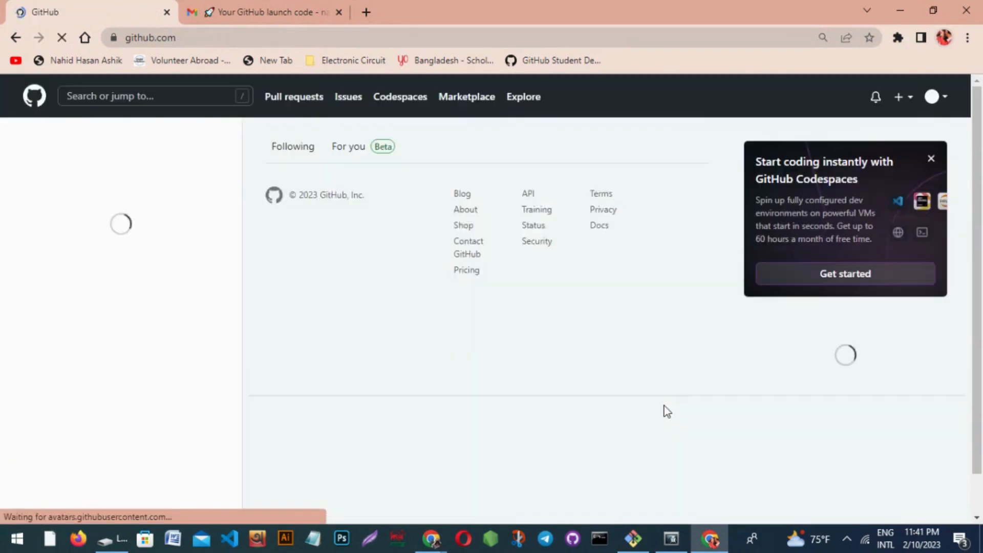
# Close the Codespaces card and go to 'Your profile' from the avatar menu.
pyautogui.click(931, 159)
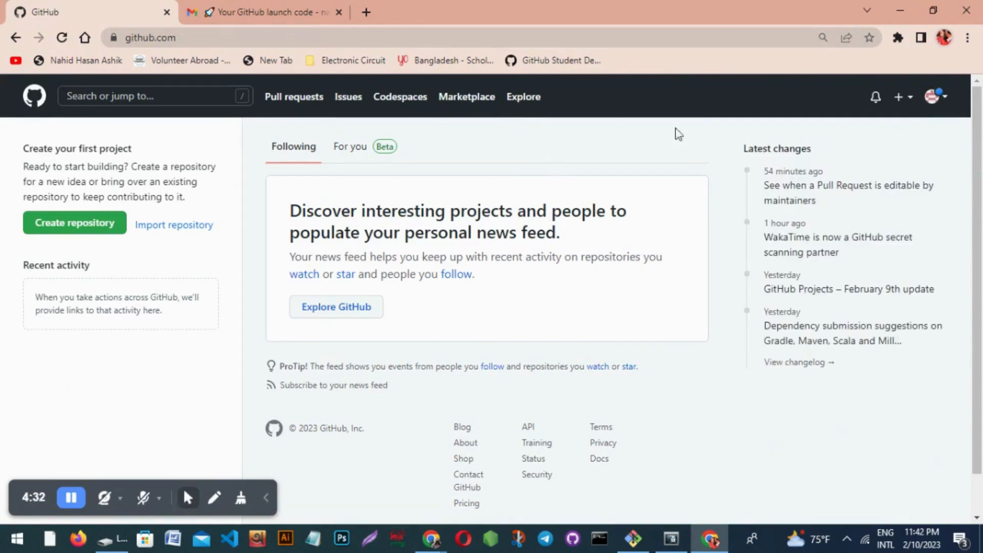
pyautogui.click(935, 100)
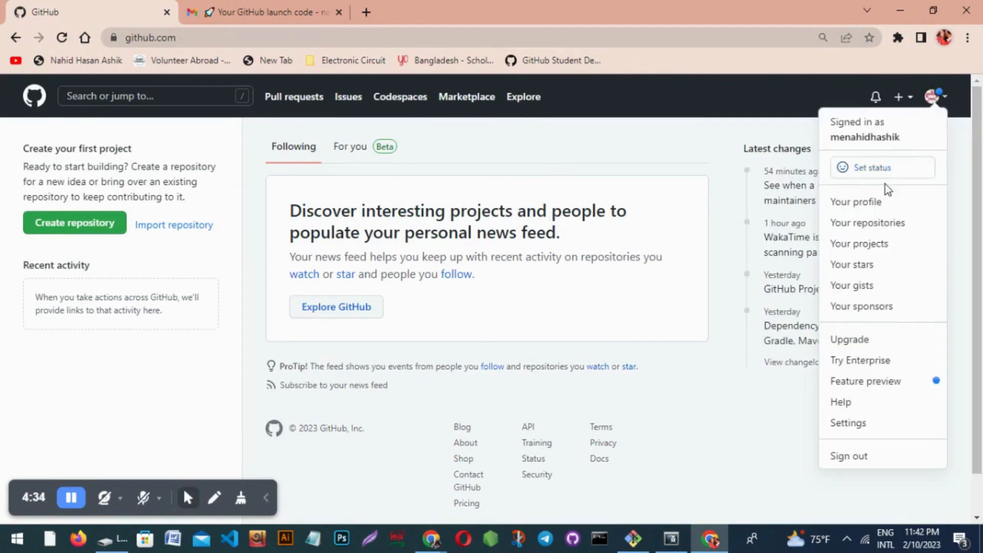
pyautogui.click(865, 203)
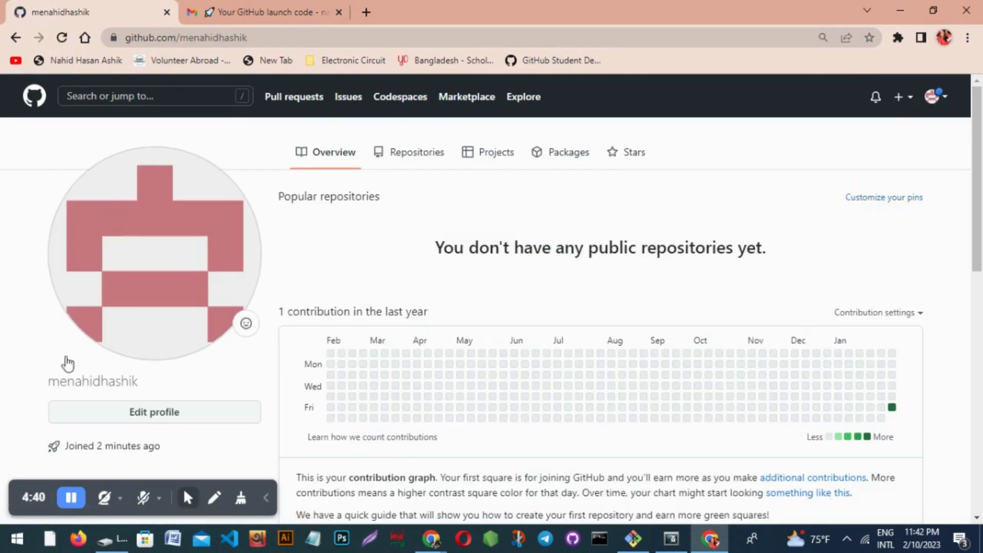
# Look through the Edit profile form's fields, then cancel without saving any changes.
pyautogui.scroll(-4, 222, 412)
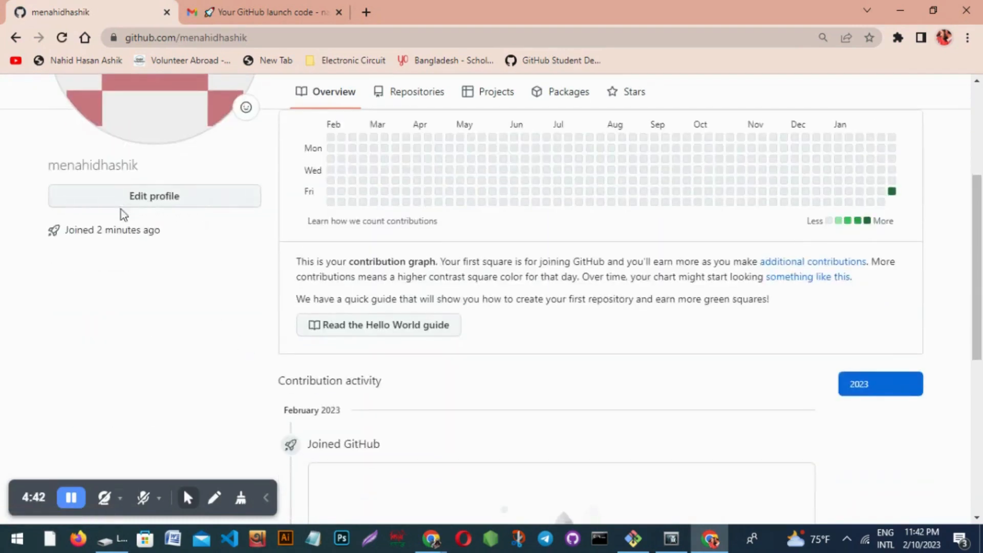
pyautogui.scroll(3, 120, 210)
pyautogui.click(155, 340)
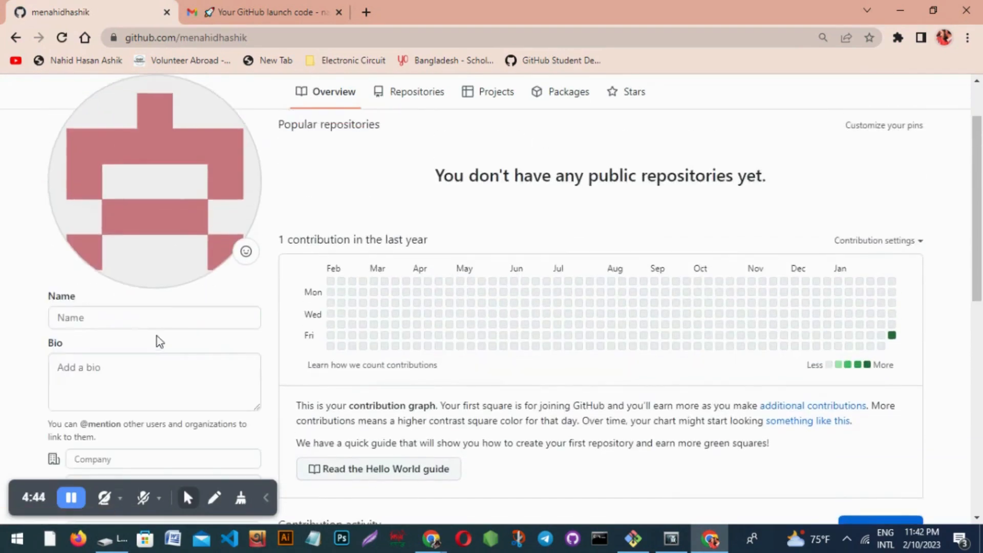
pyautogui.scroll(-1, 106, 371)
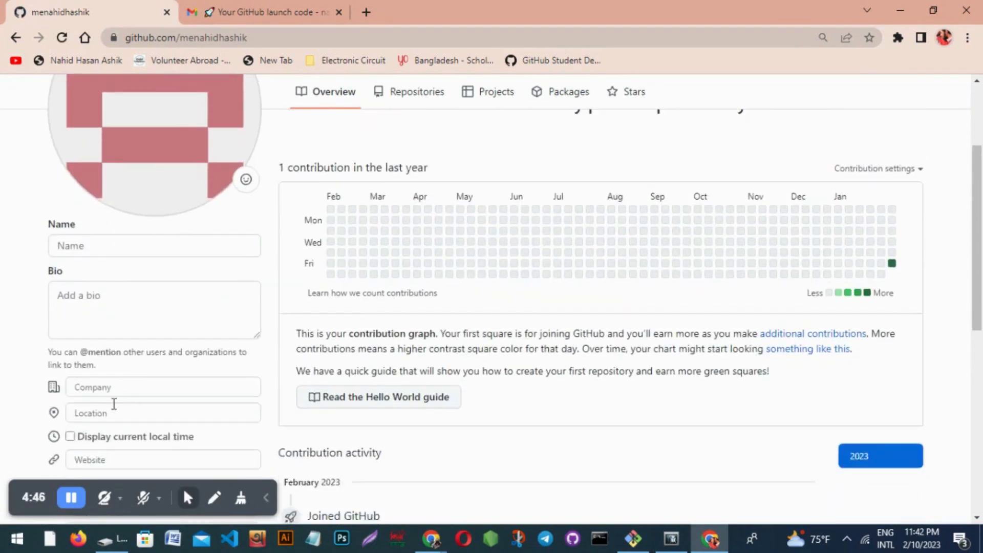
pyautogui.scroll(-1, 140, 419)
pyautogui.scroll(-3, 139, 429)
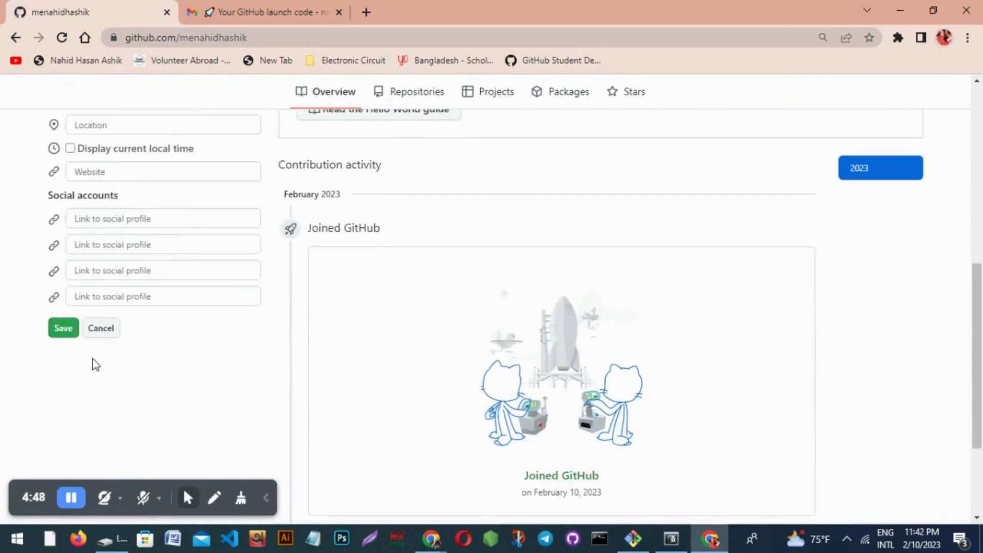
pyautogui.click(100, 328)
# Go to the account's Public profile settings from the avatar menu.
pyautogui.scroll(5, 207, 373)
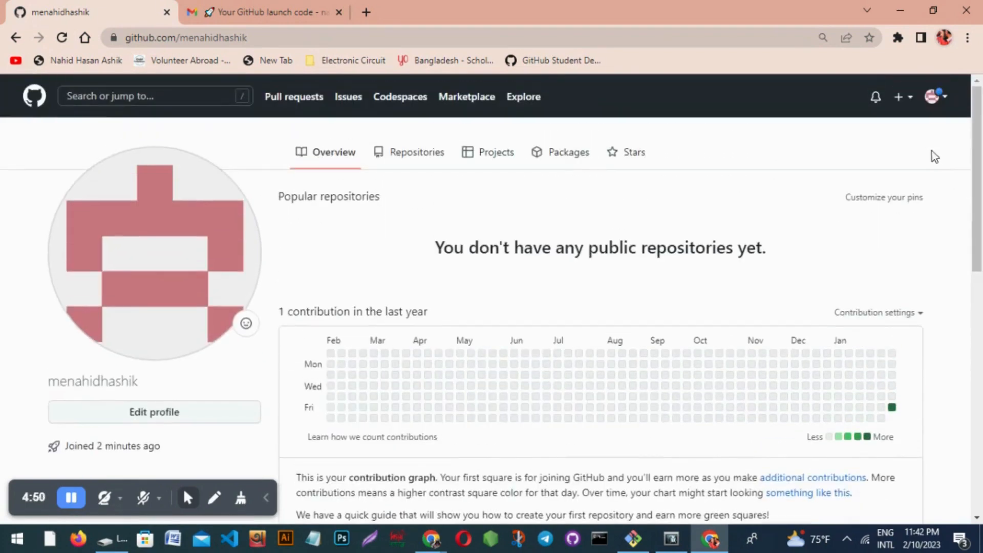
pyautogui.click(935, 100)
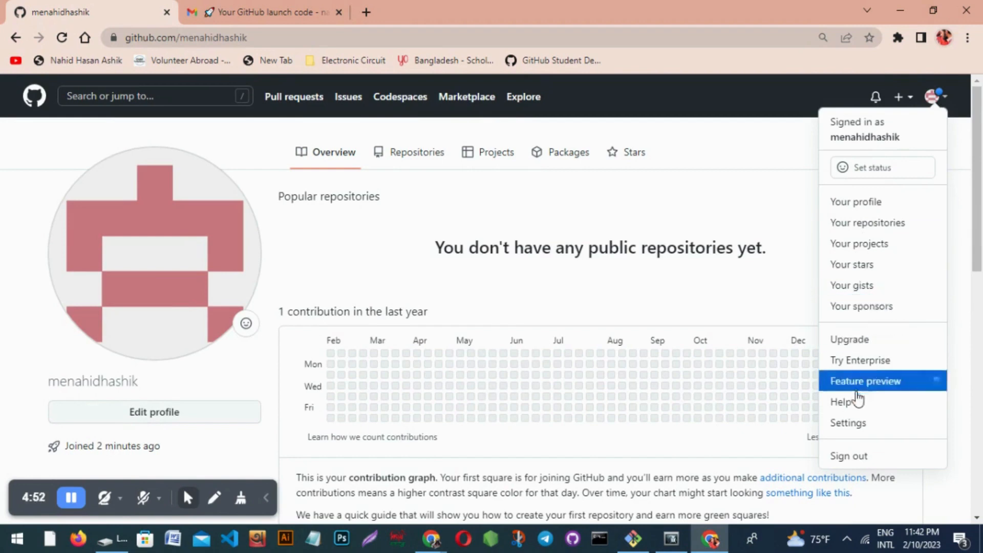
pyautogui.click(859, 423)
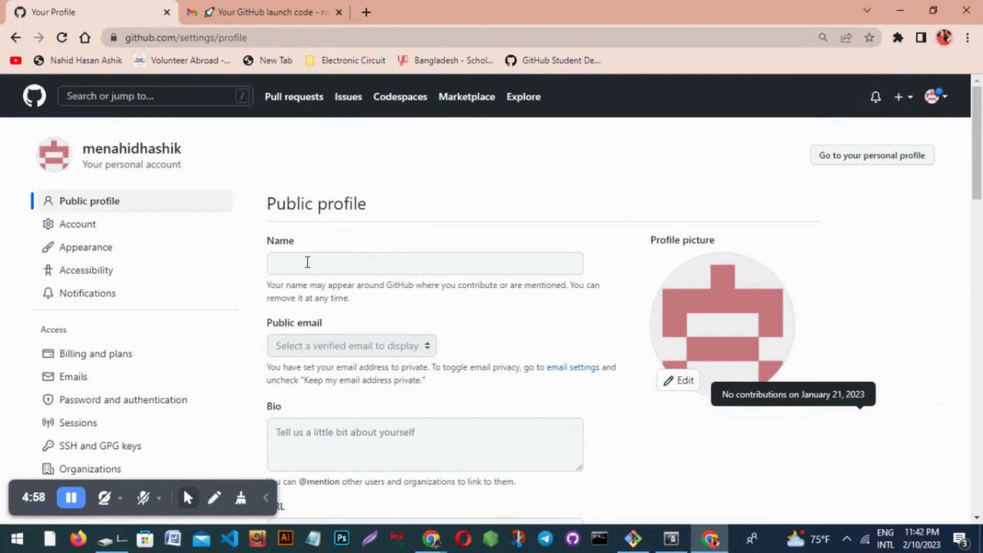
# Scroll down through the Public profile settings fields to review them.
pyautogui.scroll(-1, 306, 263)
pyautogui.scroll(-2, 351, 295)
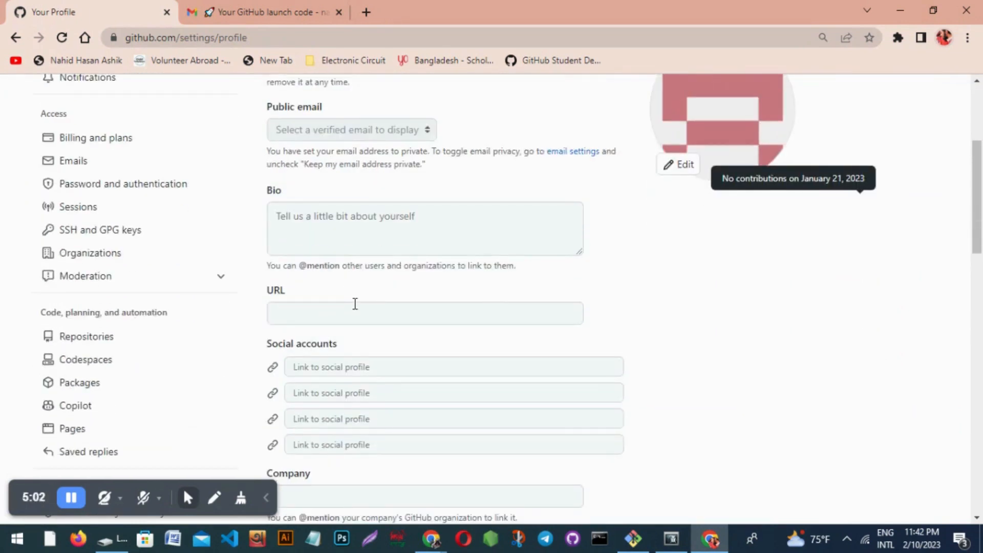
pyautogui.scroll(-4, 354, 304)
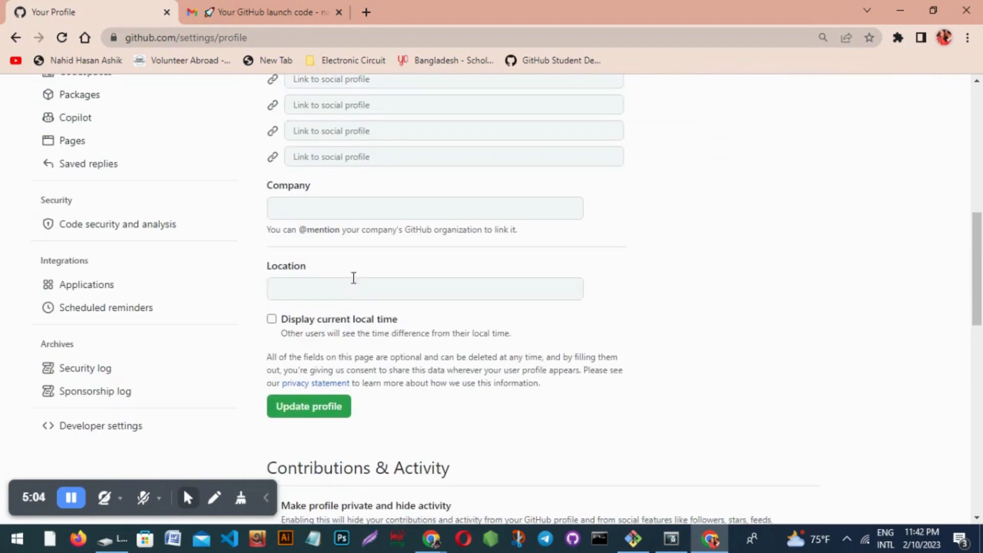
pyautogui.scroll(-1, 425, 342)
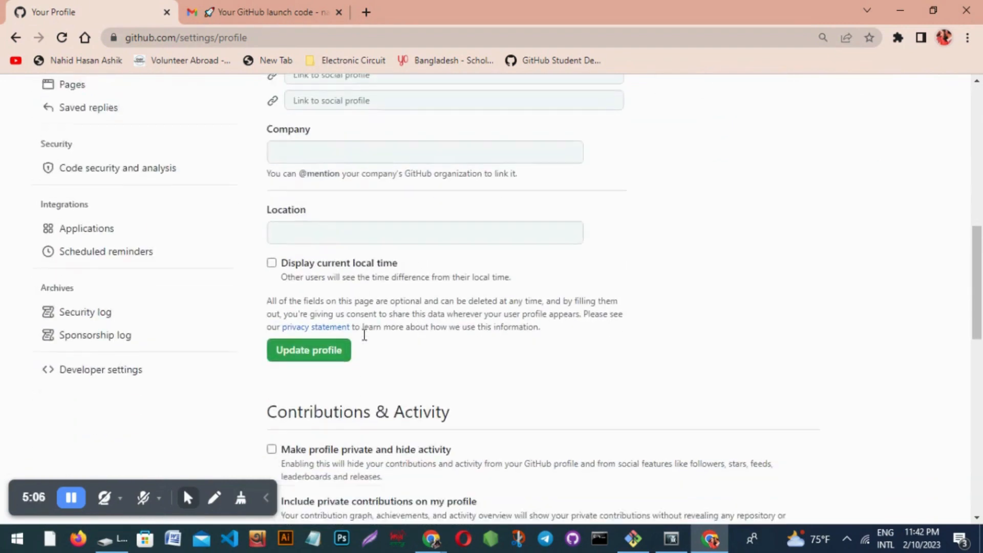
# Return to the personal profile page through the avatar menu's 'Your profile'.
pyautogui.scroll(8, 404, 339)
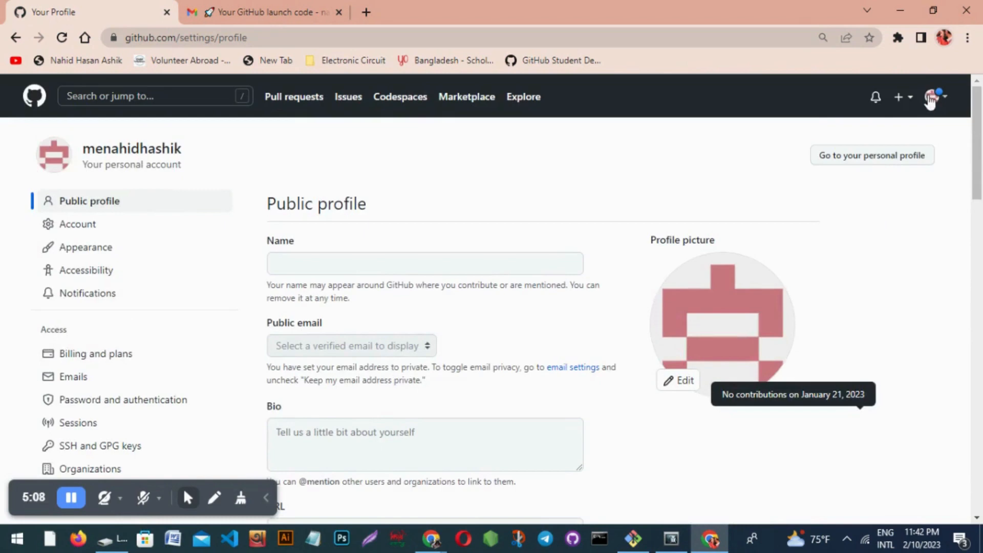
pyautogui.click(931, 101)
pyautogui.click(865, 200)
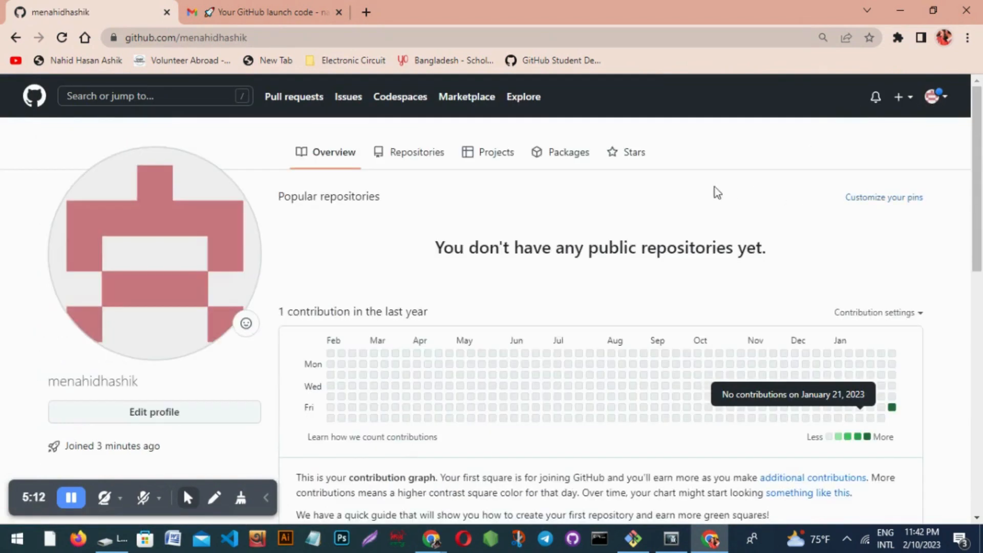
pyautogui.scroll(-3, 693, 186)
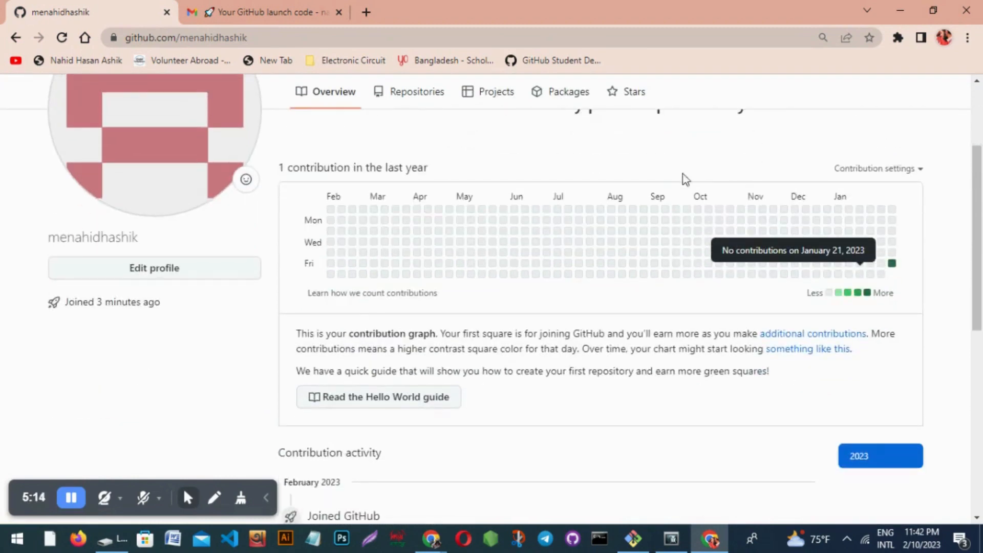